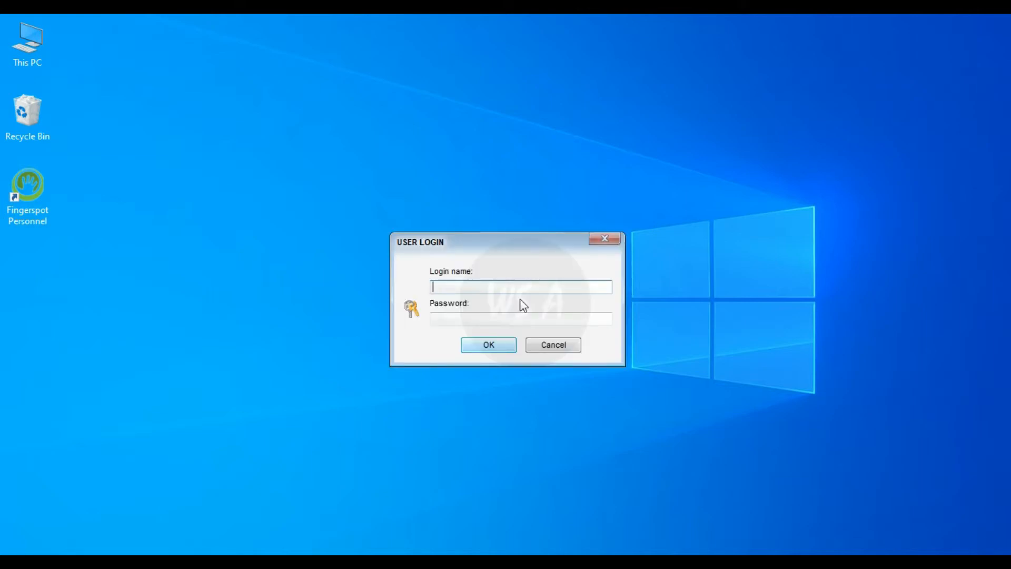
# - Log in as admin and open the Laporan Absensi reports page
pyautogui.click(457, 285)
pyautogui.write('admin')
pyautogui.click(505, 346)
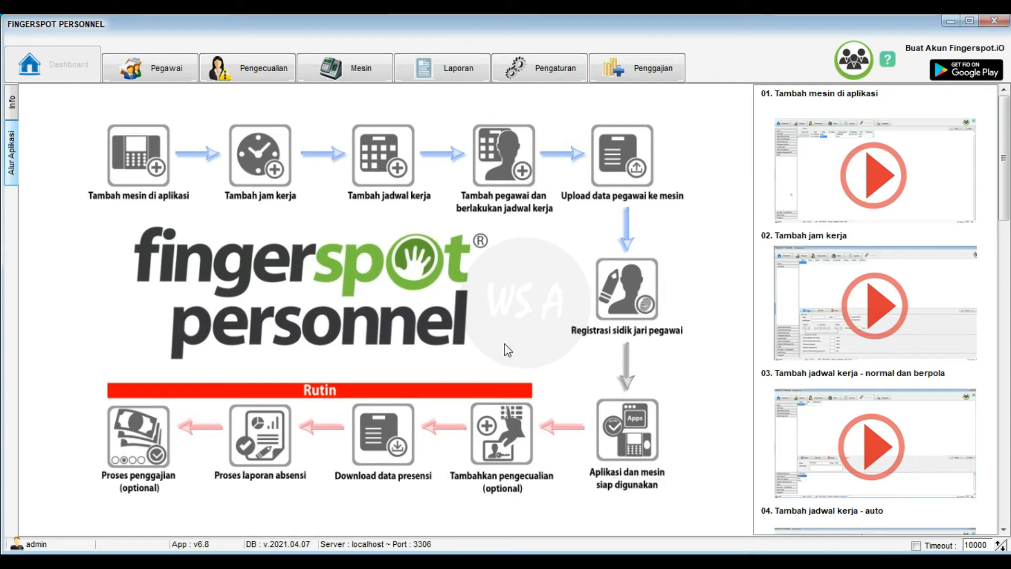
pyautogui.click(459, 70)
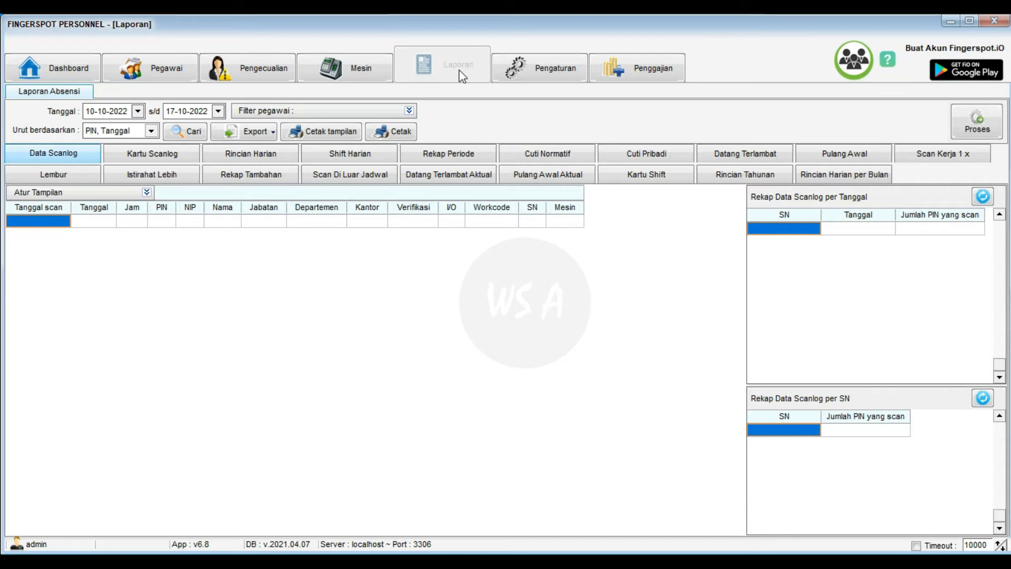
# - Set the report period from 01-10-2022 to 31-10-2022
pyautogui.click(139, 111)
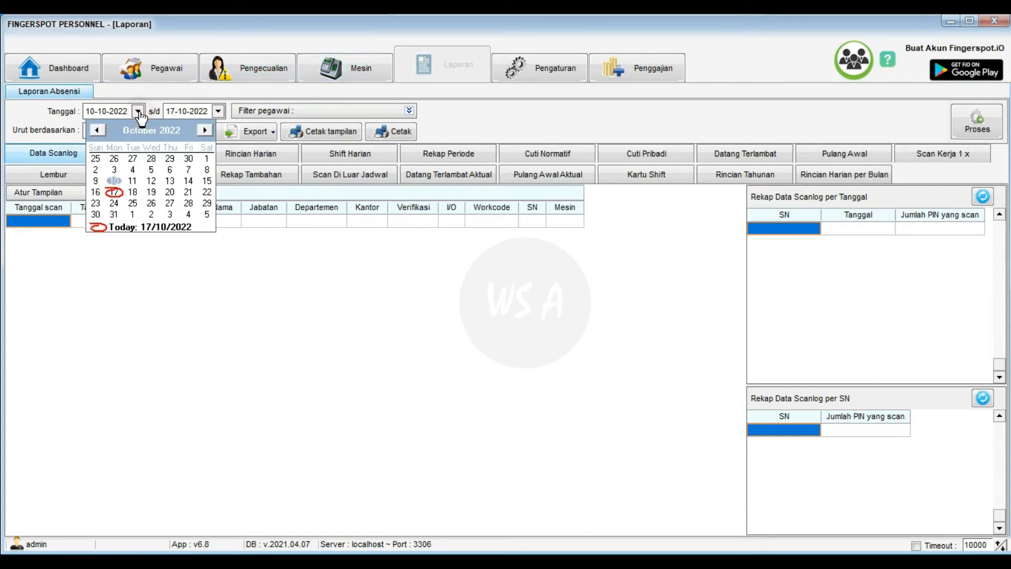
pyautogui.click(206, 158)
pyautogui.click(218, 111)
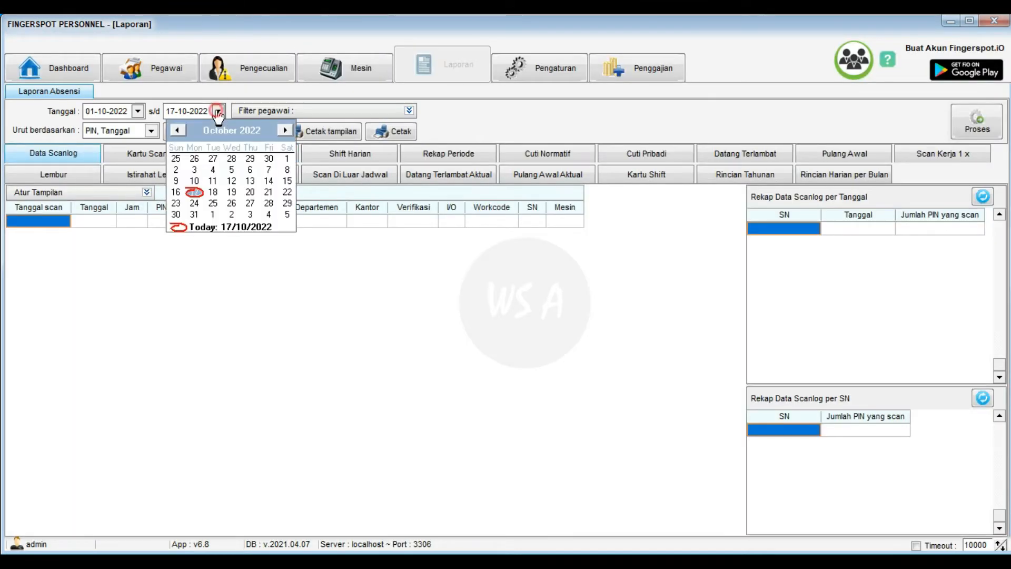
pyautogui.click(194, 214)
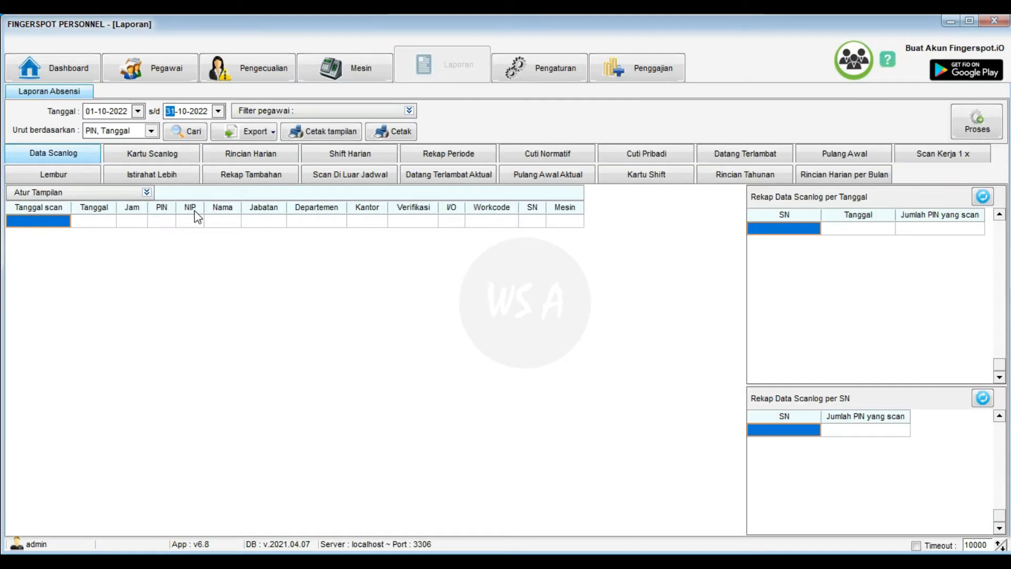
# - Filter employees to the Teknis department and process attendance for the period
pyautogui.click(409, 111)
pyautogui.click(404, 203)
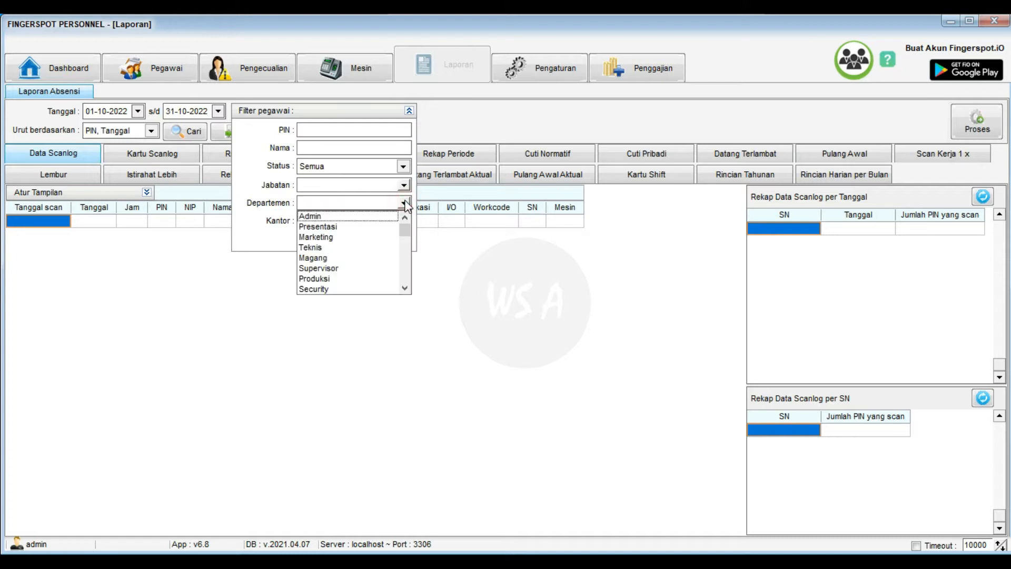
pyautogui.click(322, 247)
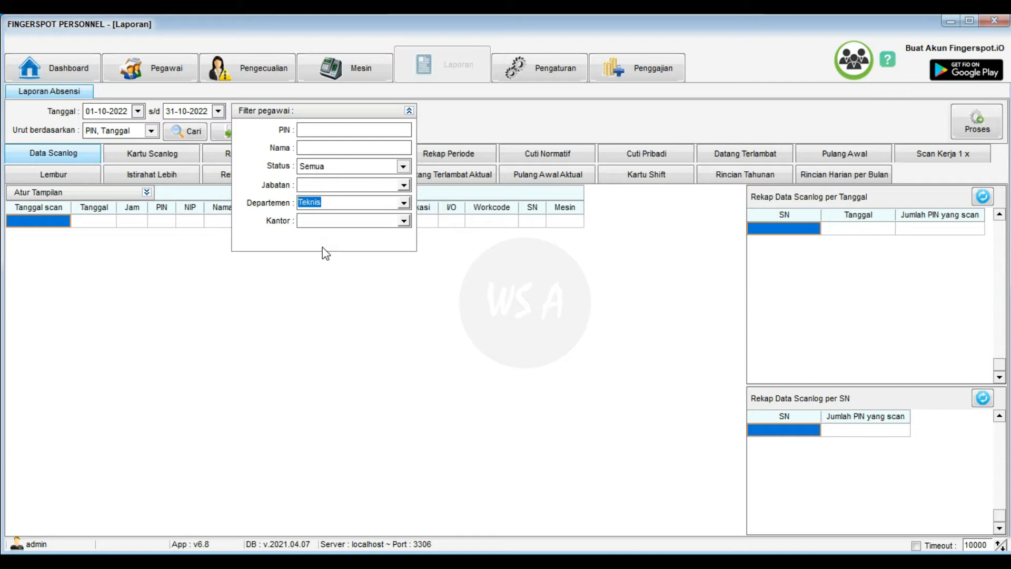
pyautogui.click(409, 111)
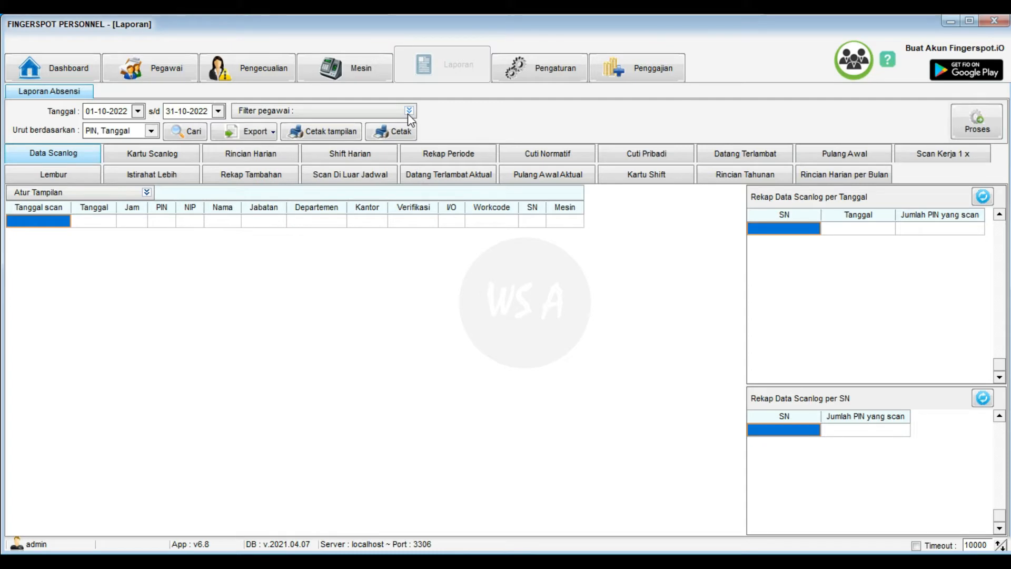
pyautogui.click(981, 131)
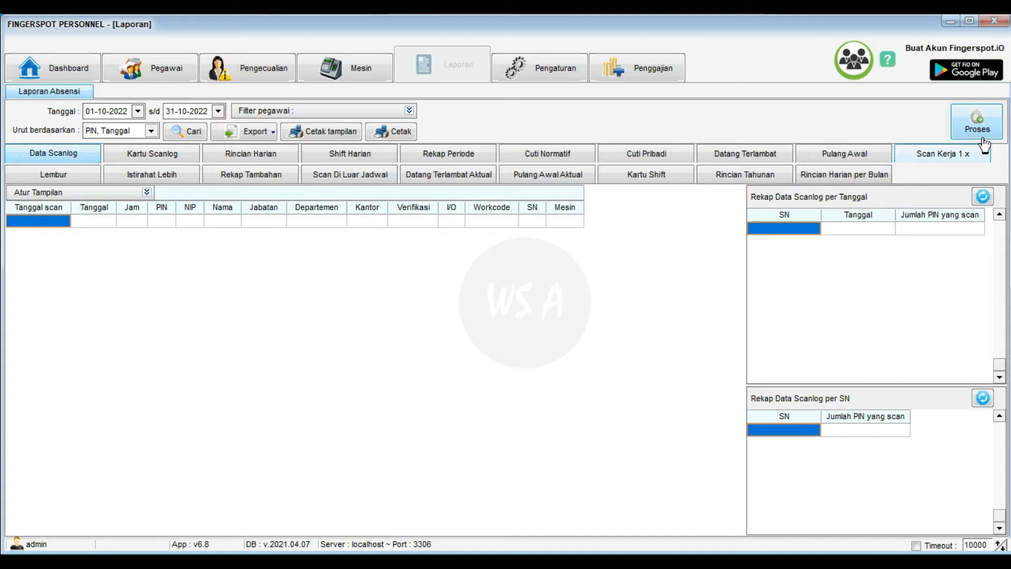
# - View the Kartu Scanlog card, then return to the Data Scanlog list of six Teknis scans
pyautogui.click(186, 153)
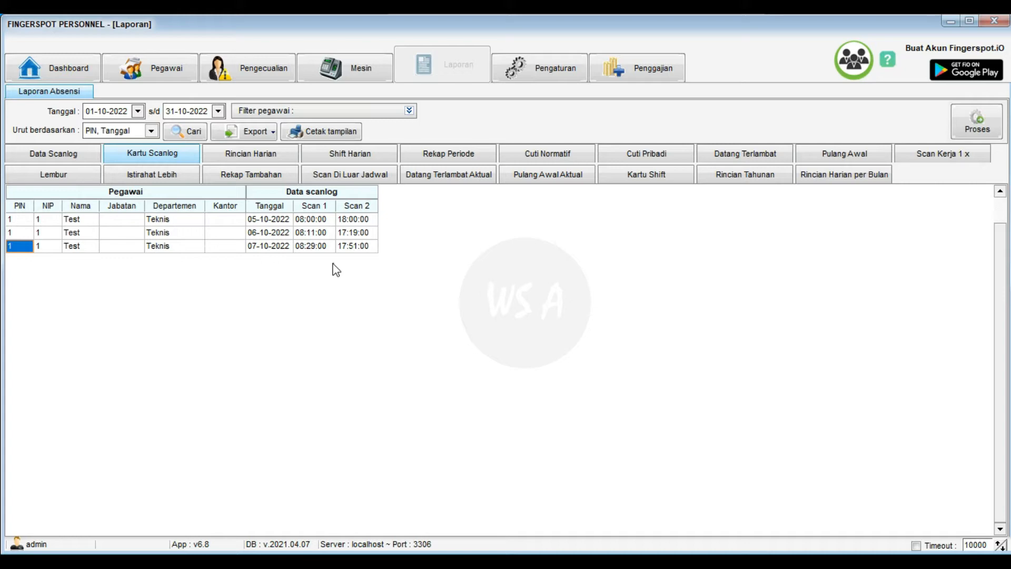
pyautogui.click(88, 158)
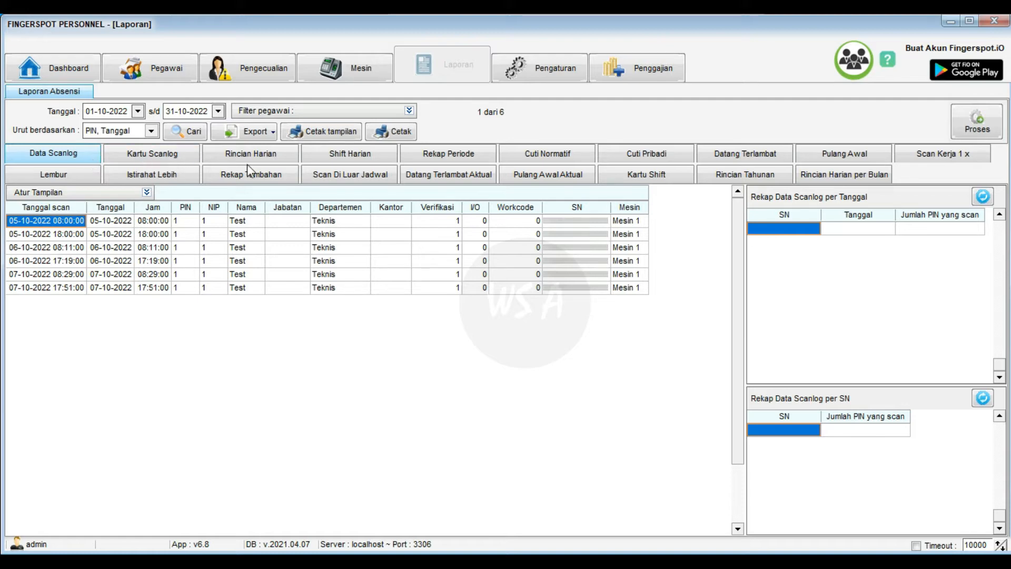
# - Show the Rincian Harian daily report and preview it in print Format 1, then close the preview
pyautogui.click(282, 159)
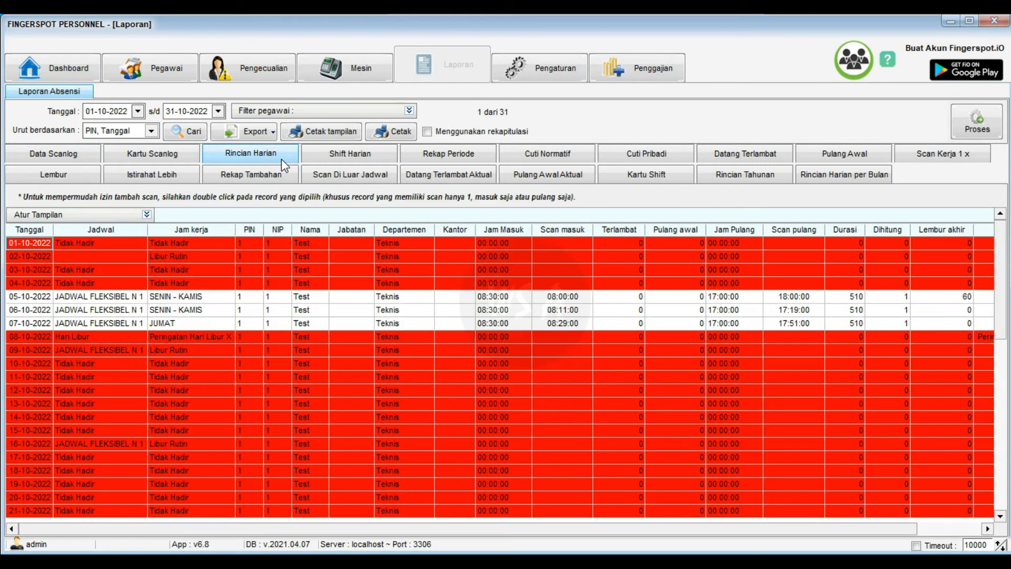
pyautogui.click(406, 135)
pyautogui.click(413, 132)
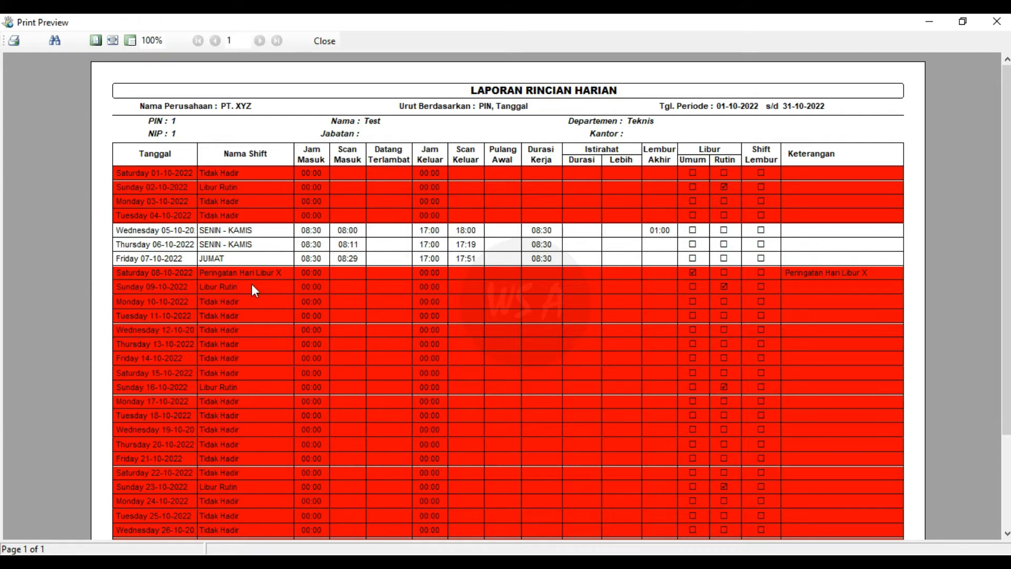
pyautogui.click(324, 42)
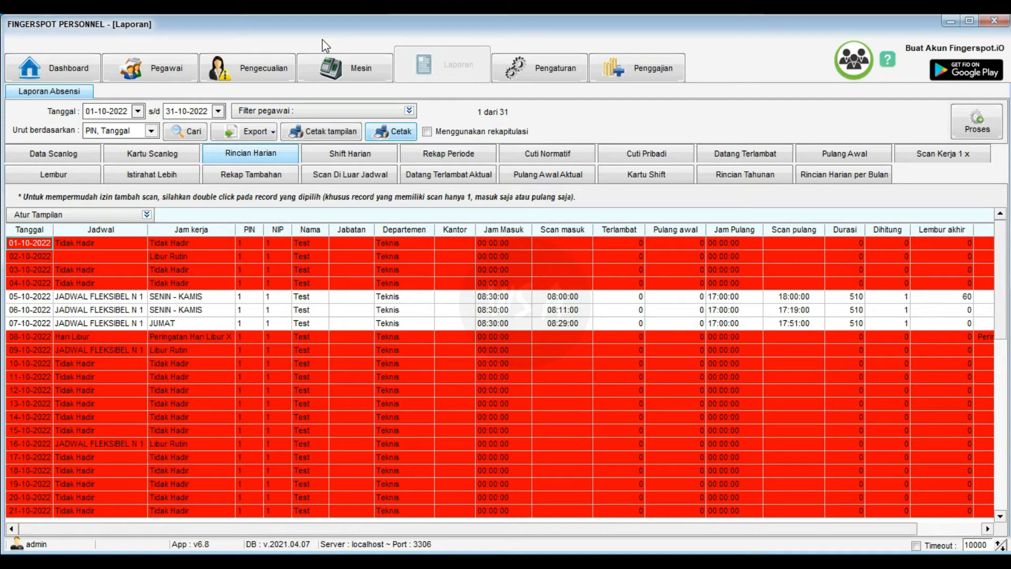
# - Open Pengaturan and display the Jam Kerja list of eight work-hour shifts
pyautogui.click(543, 74)
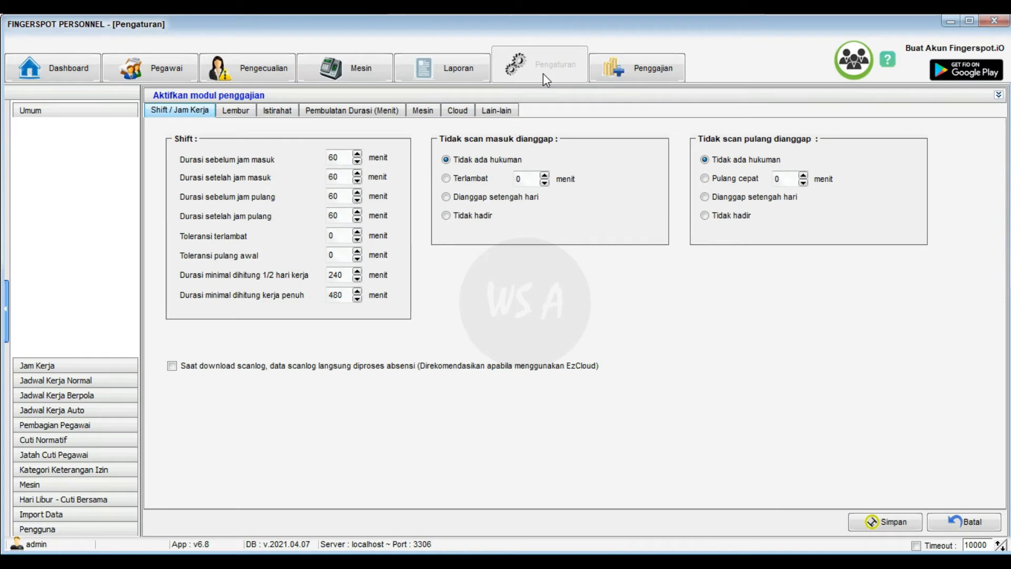
pyautogui.click(65, 363)
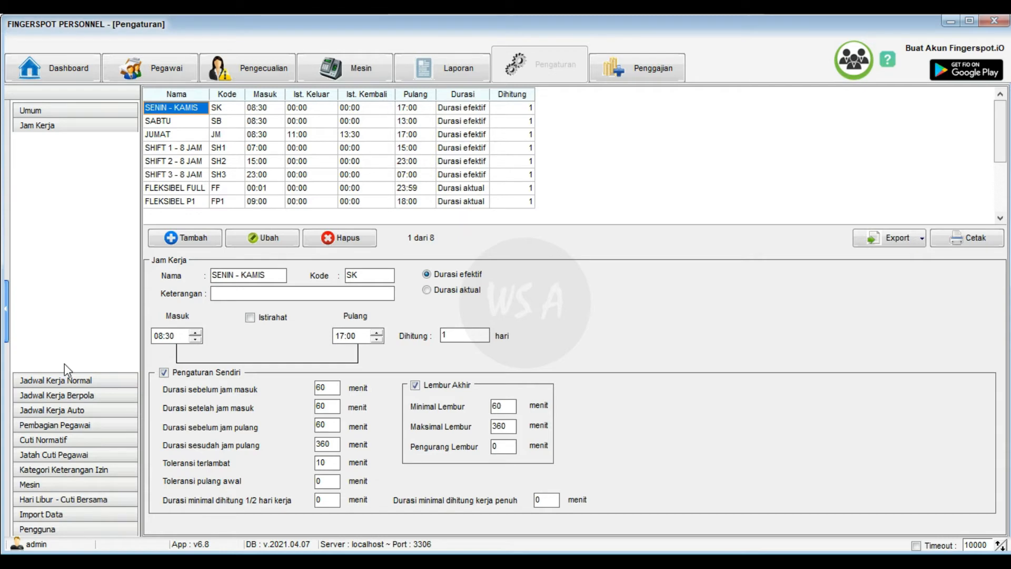
# - Open FLEKSIBEL FULL for editing and review its Durasi aktual mode, 00:01 start and 23:59 end
pyautogui.click(205, 188)
pyautogui.click(288, 238)
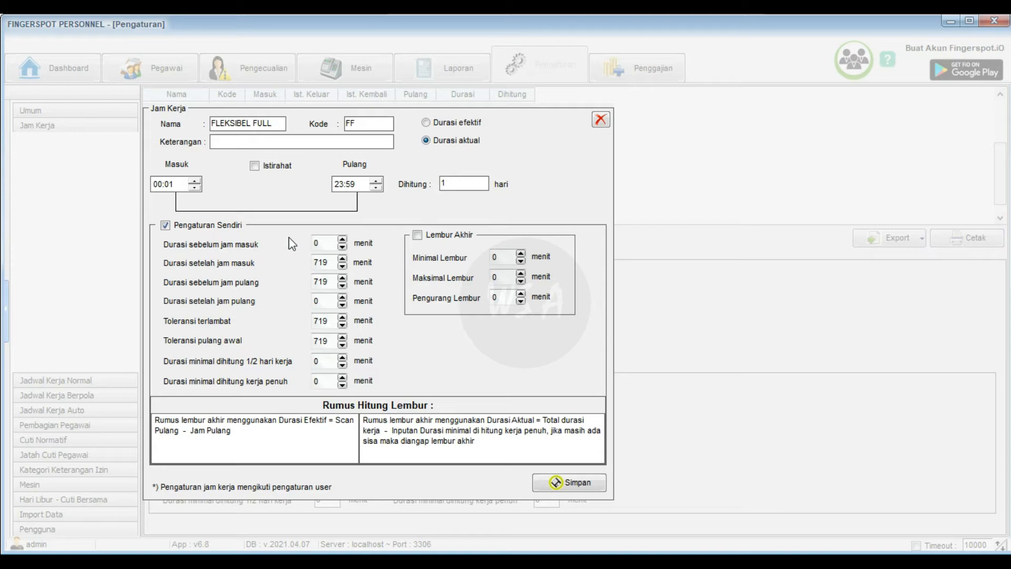
pyautogui.click(488, 142)
pyautogui.click(157, 184)
pyautogui.click(349, 185)
pyautogui.doubleClick(327, 243)
pyautogui.doubleClick(334, 263)
pyautogui.doubleClick(333, 280)
pyautogui.doubleClick(333, 298)
pyautogui.doubleClick(332, 319)
pyautogui.doubleClick(335, 340)
pyautogui.doubleClick(329, 361)
pyautogui.doubleClick(328, 381)
# - Close FLEKSIBEL FULL unsaved and open the FLEKSIBEL P1 shift (09:00–18:00) for editing
pyautogui.click(601, 120)
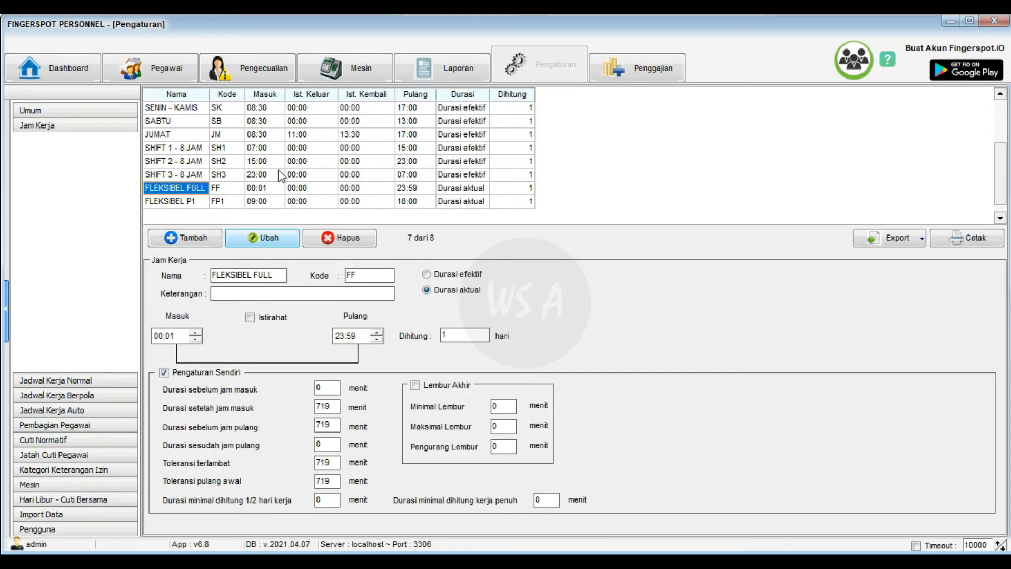
pyautogui.click(202, 202)
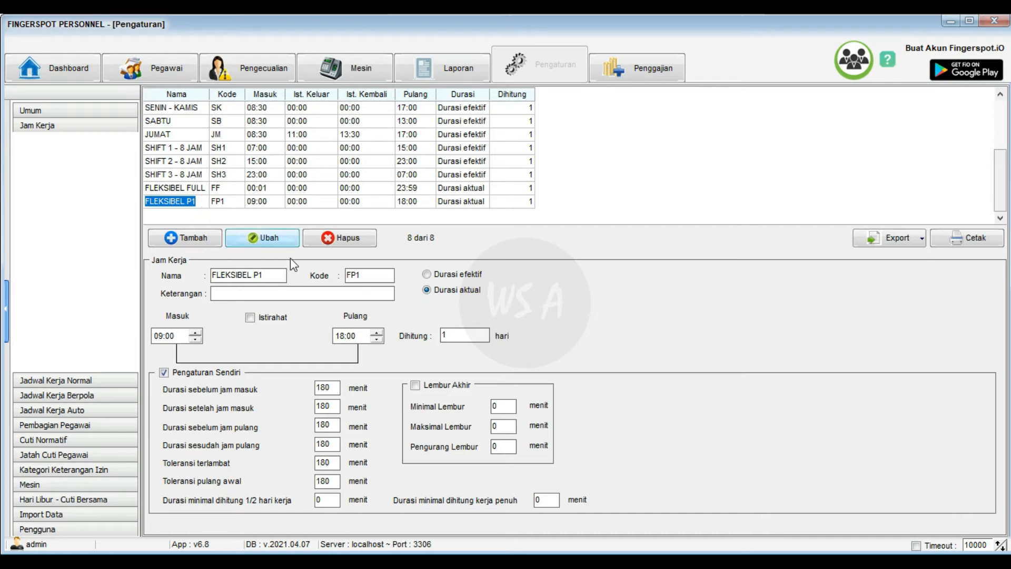
pyautogui.click(283, 238)
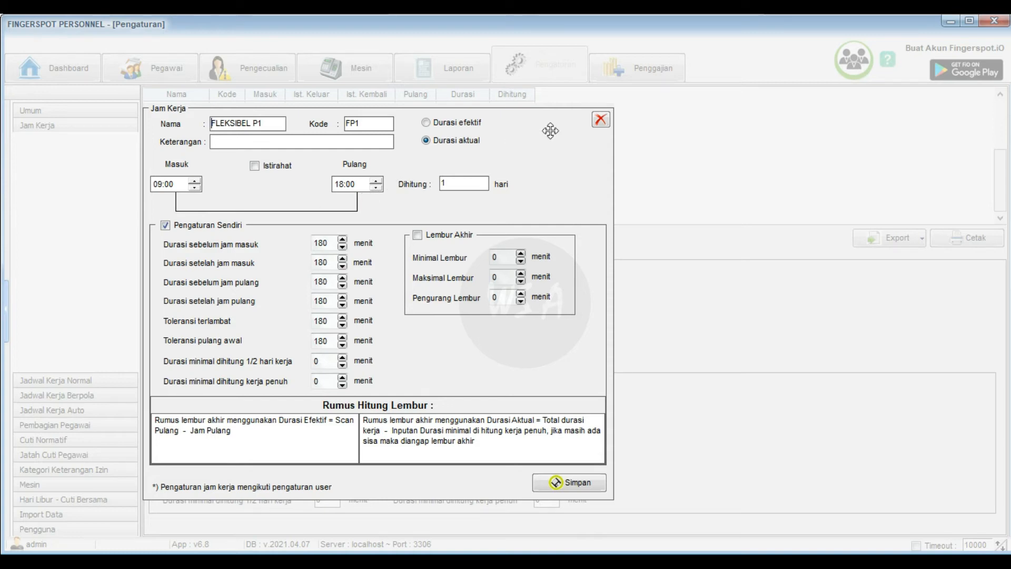
# - Close the FLEKSIBEL P1 editor without saving, back to the work-hours table
pyautogui.click(601, 125)
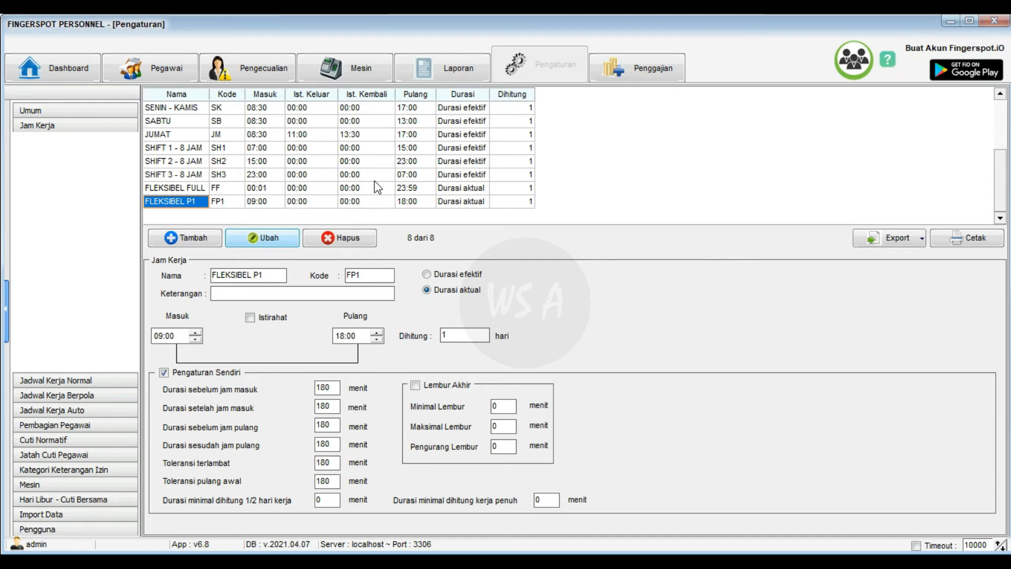
# - Open Jadwal Kerja Normal and view JADWAL FLEKSIBEL N 1, with FLEKSIBEL FULL on Sunday and holidays
pyautogui.click(231, 187)
pyautogui.click(100, 381)
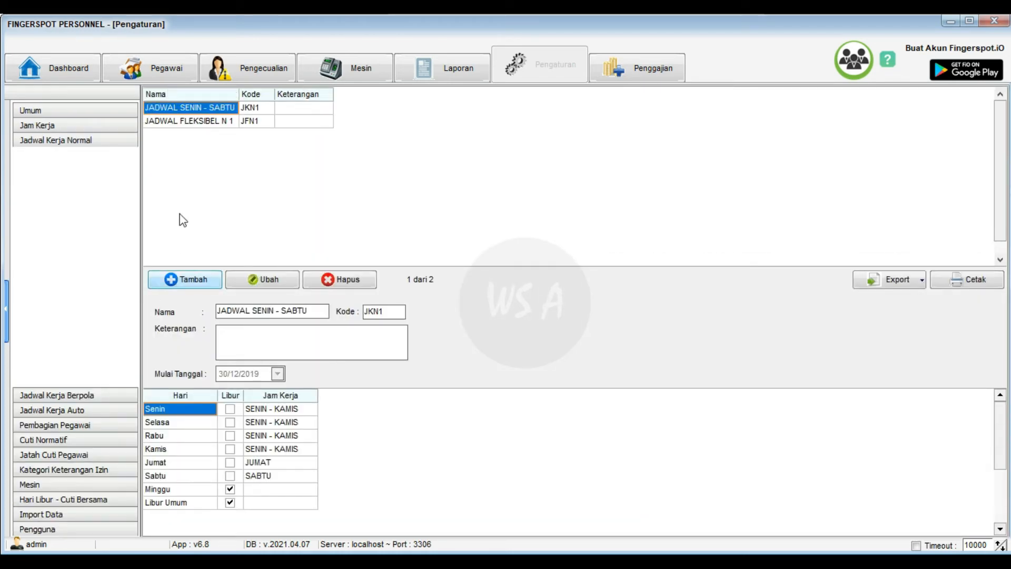
pyautogui.click(230, 123)
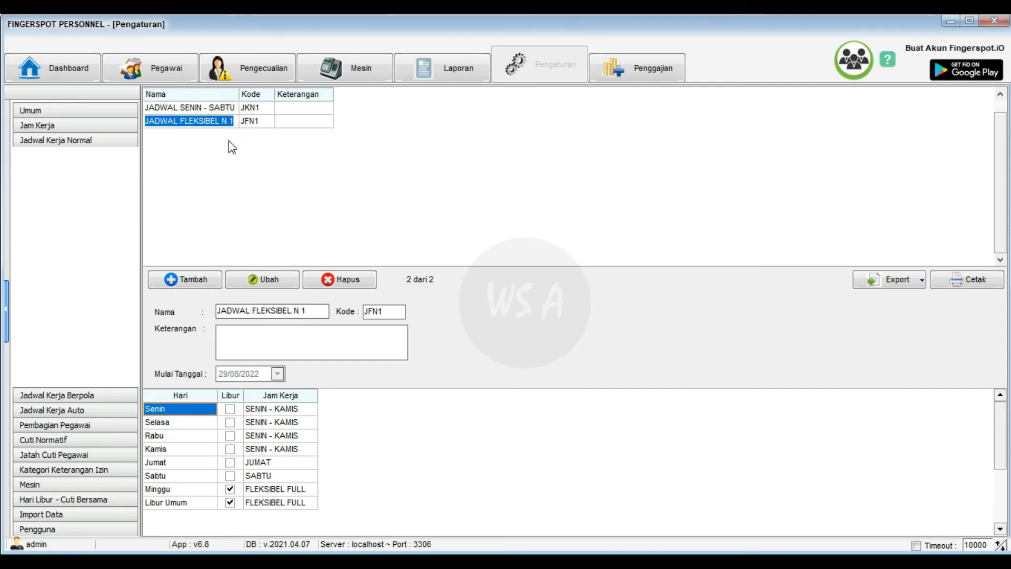
pyautogui.click(279, 278)
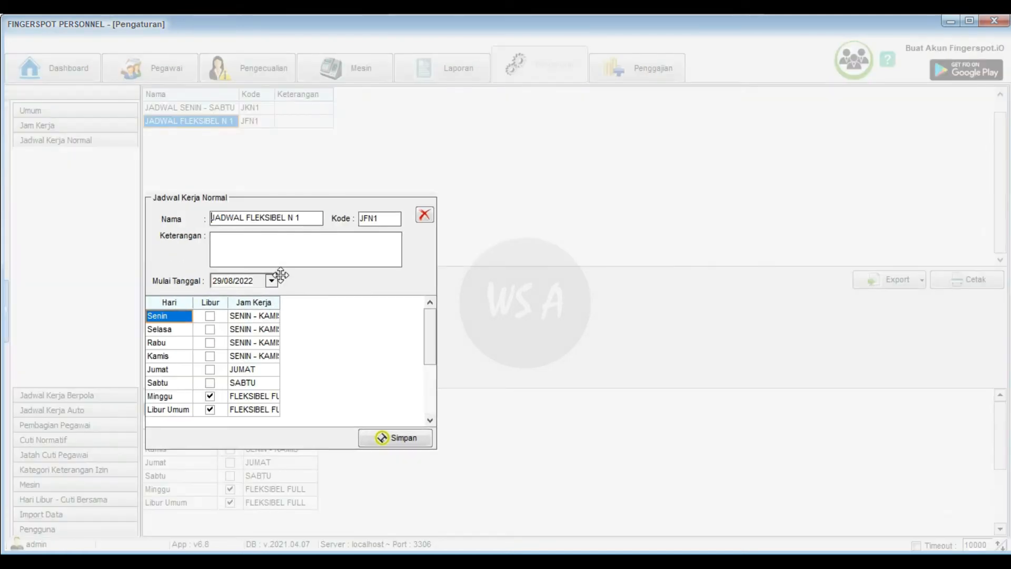
pyautogui.doubleClick(280, 302)
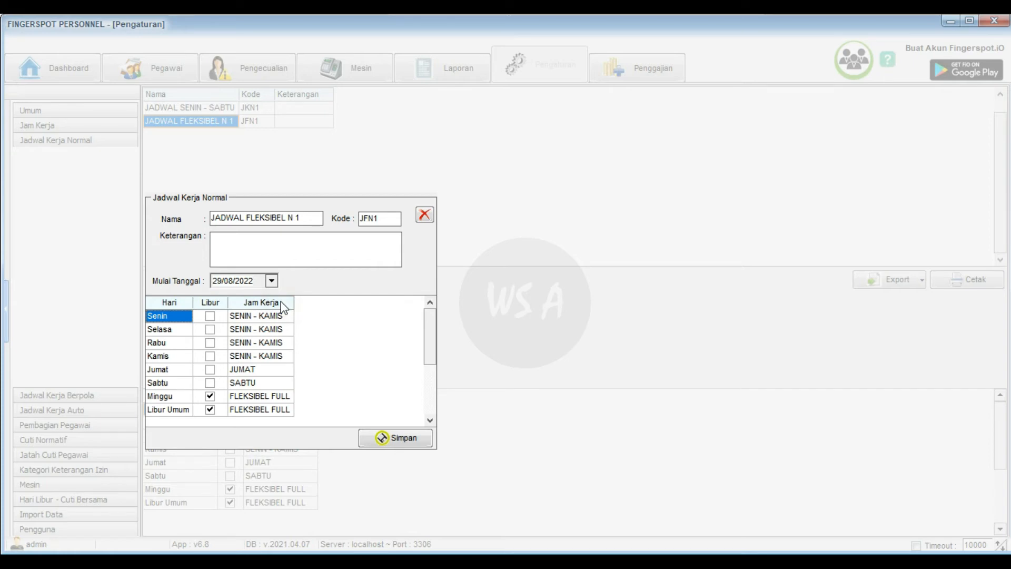
pyautogui.click(291, 397)
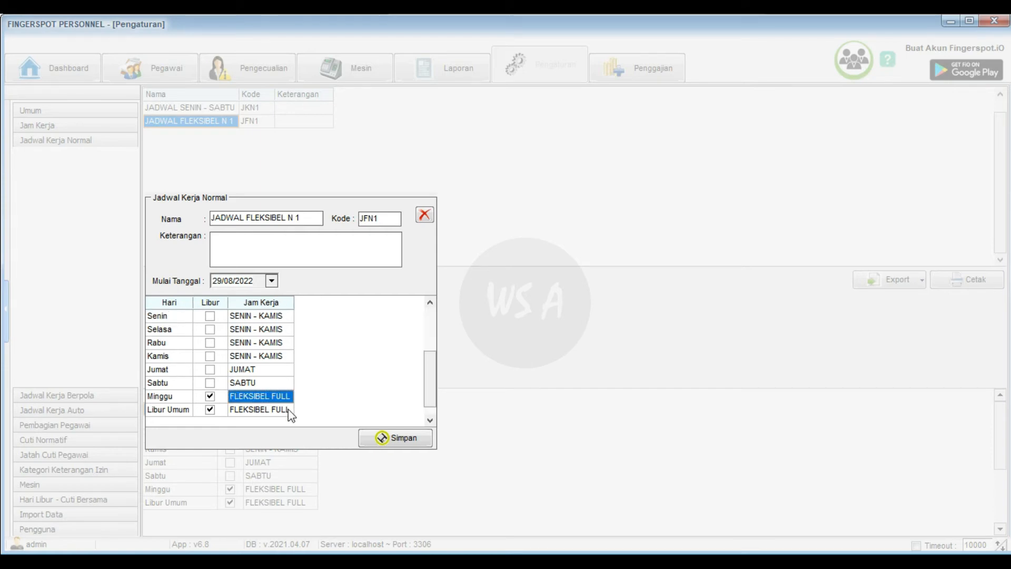
pyautogui.click(290, 412)
pyautogui.click(292, 398)
pyautogui.click(425, 216)
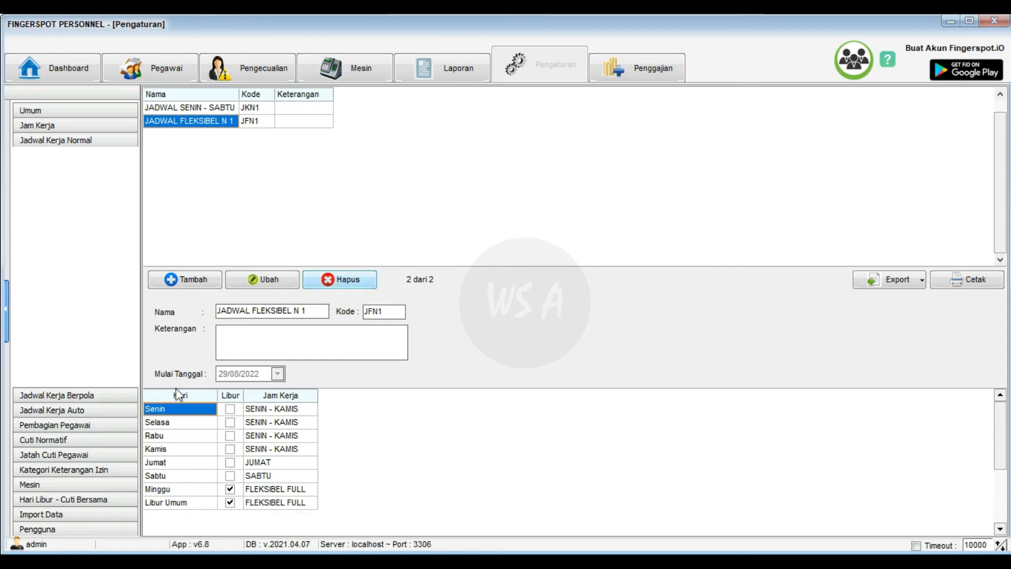
# - Inspect the JADWAL FLEKSIBEL A 1 auto schedule's FLEKSIBEL FULL shift, close it unsaved, and return to Laporan
pyautogui.click(96, 410)
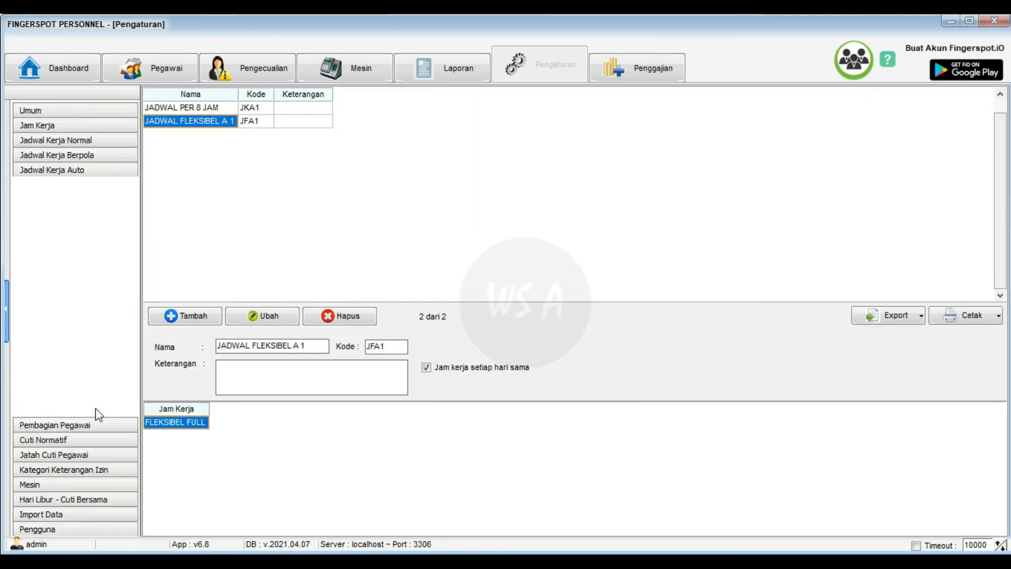
pyautogui.click(276, 318)
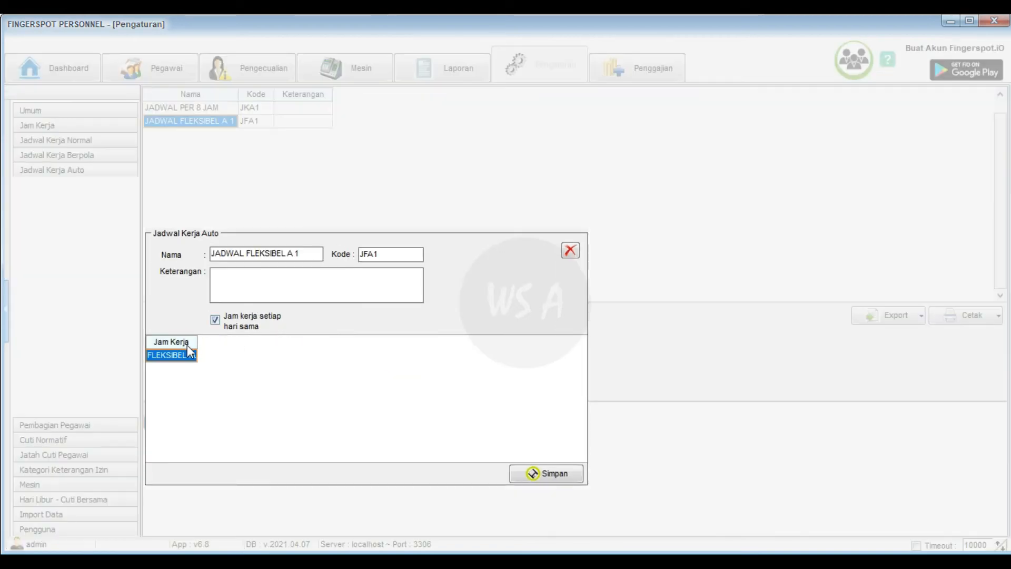
pyautogui.doubleClick(198, 343)
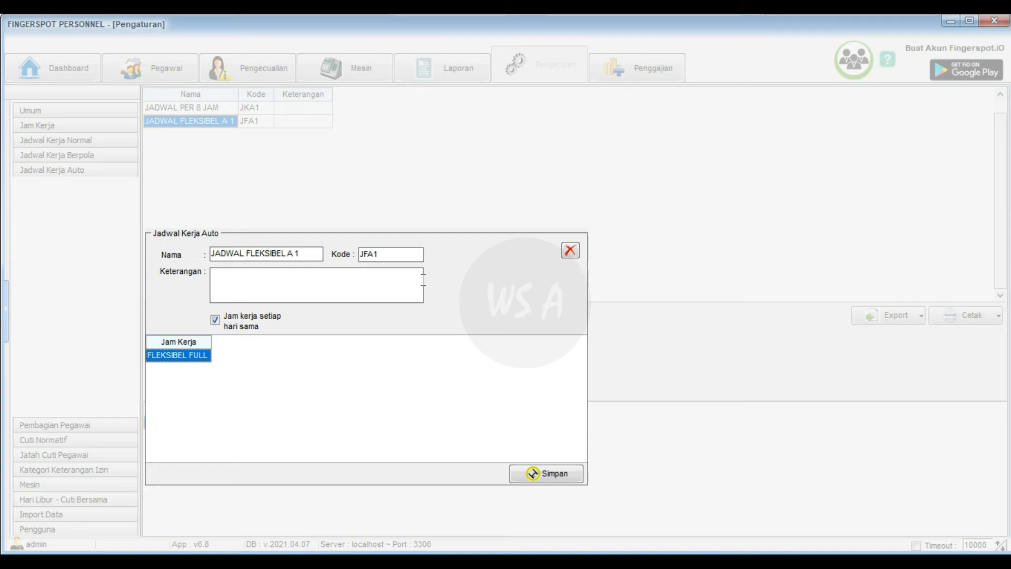
pyautogui.click(570, 250)
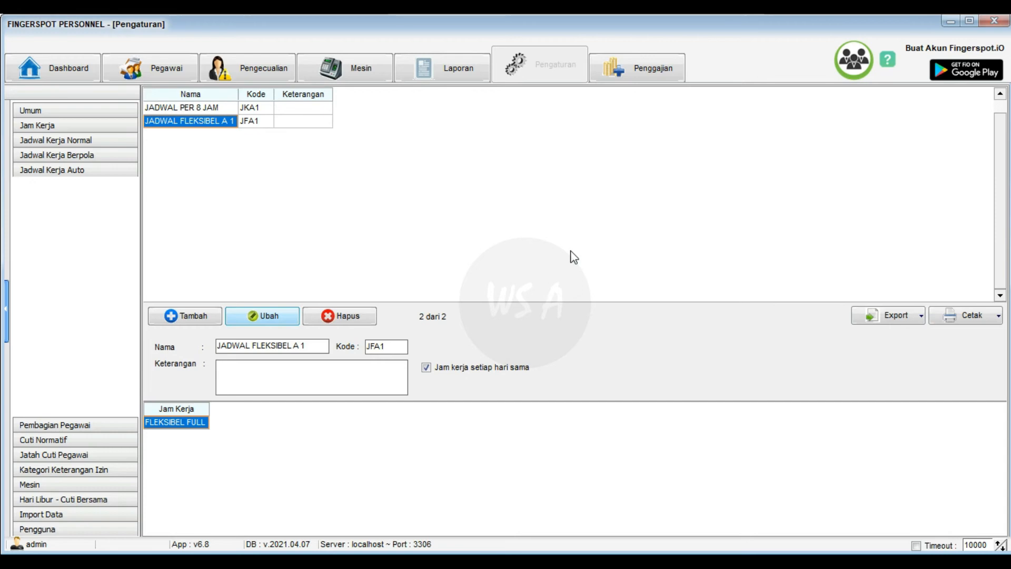
pyautogui.click(449, 84)
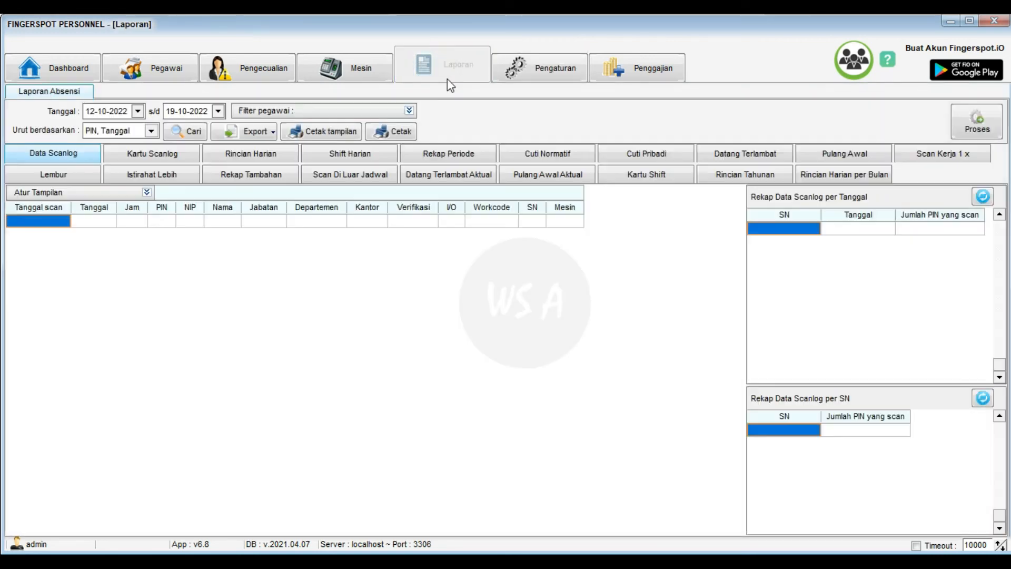
# - Set the report period from 01-10-2022 to 31-10-2022 using the date calendars
pyautogui.click(138, 111)
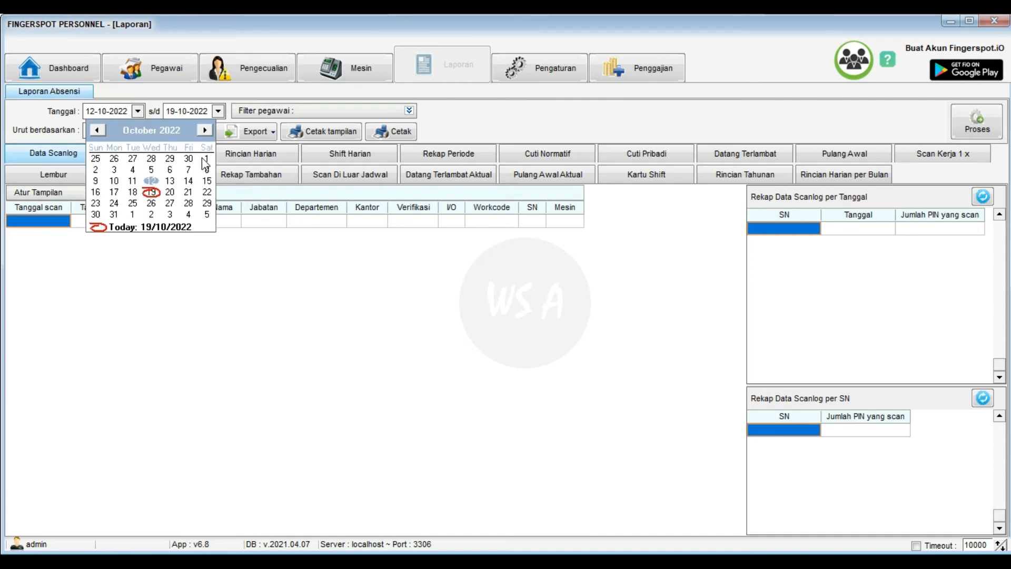
pyautogui.click(206, 158)
pyautogui.click(218, 111)
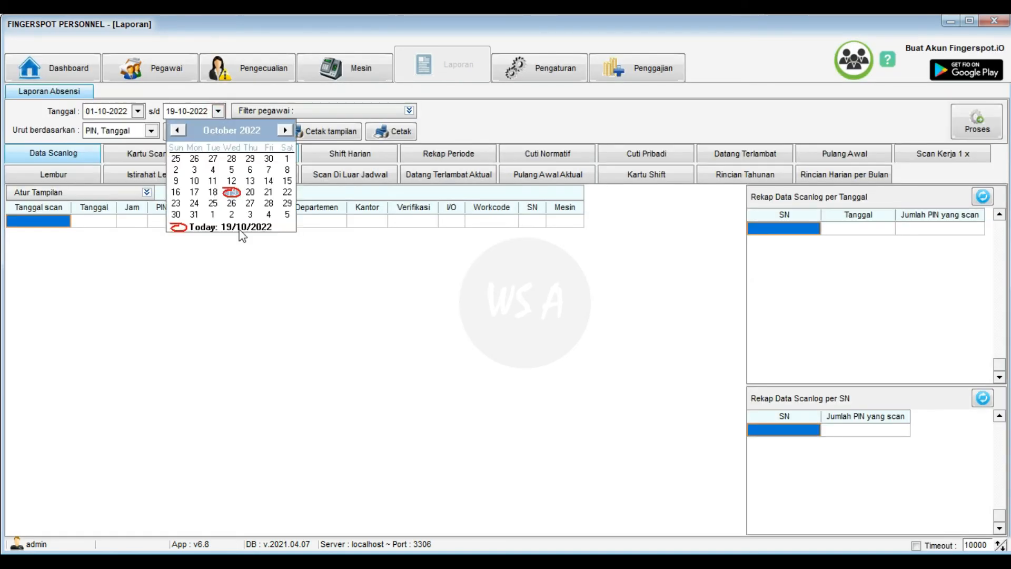
pyautogui.click(195, 215)
# - Filter employees to the Teknis department, process attendance, and show the Kartu Scanlog card
pyautogui.click(409, 110)
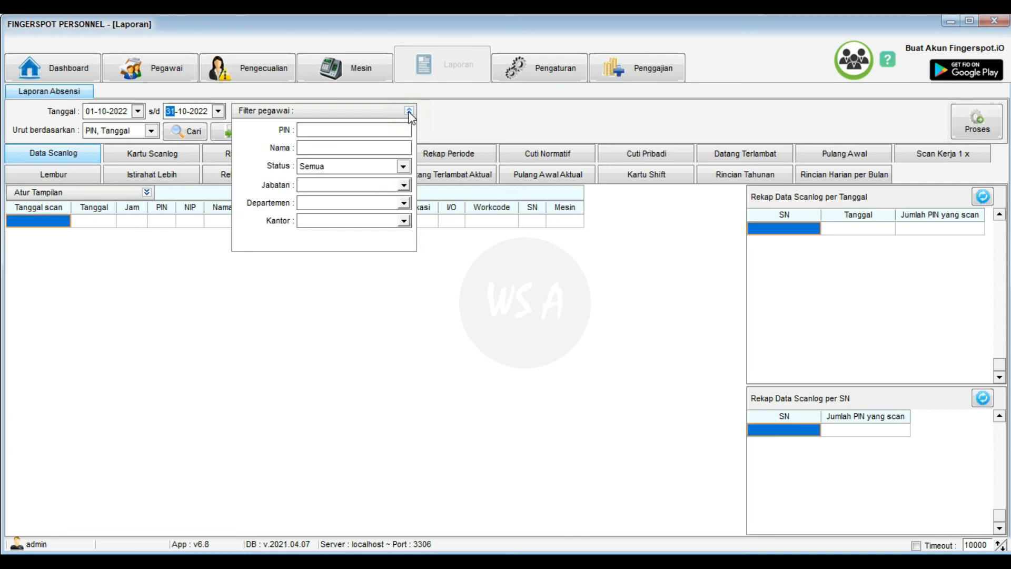
pyautogui.click(404, 202)
pyautogui.click(348, 252)
pyautogui.click(409, 111)
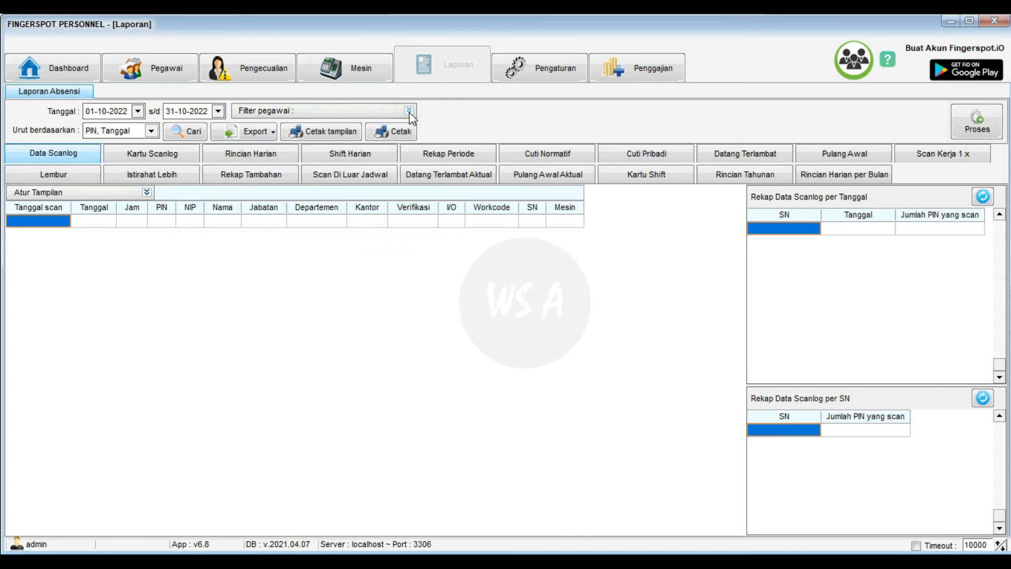
pyautogui.click(983, 135)
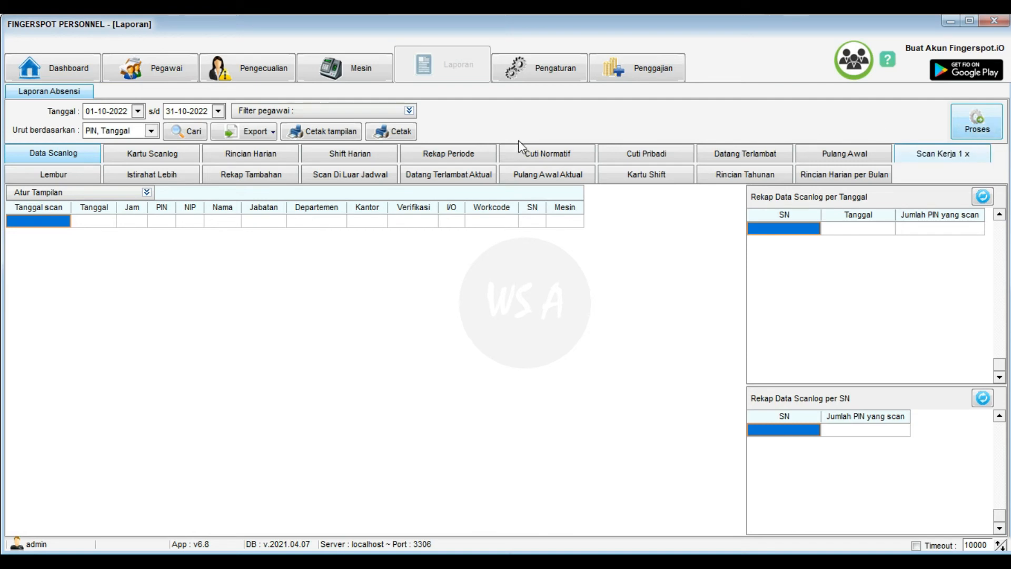
pyautogui.click(181, 158)
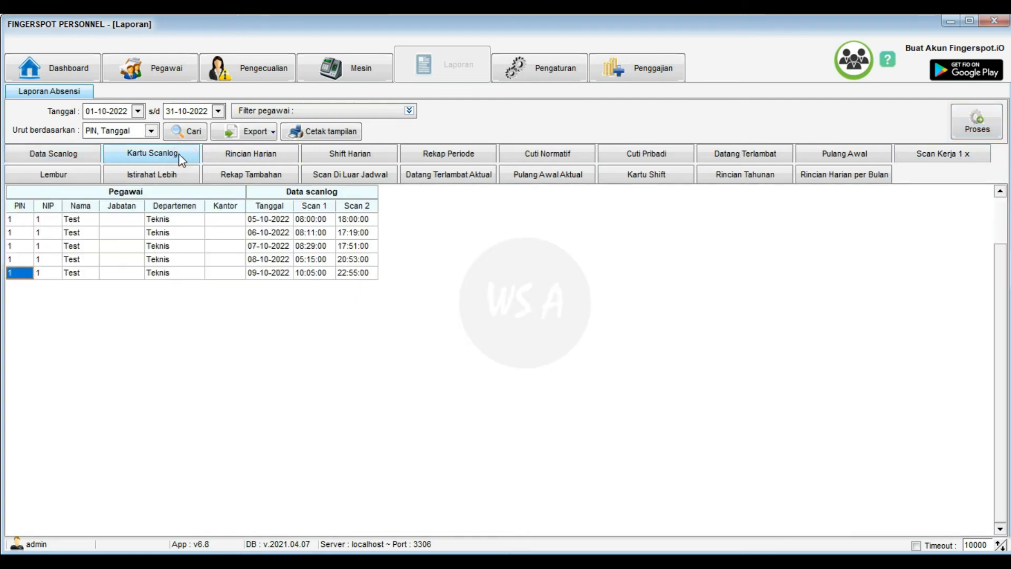
# - Show the Rincian Harian daily detail report and preview it in print Format 1
pyautogui.click(380, 263)
pyautogui.click(289, 158)
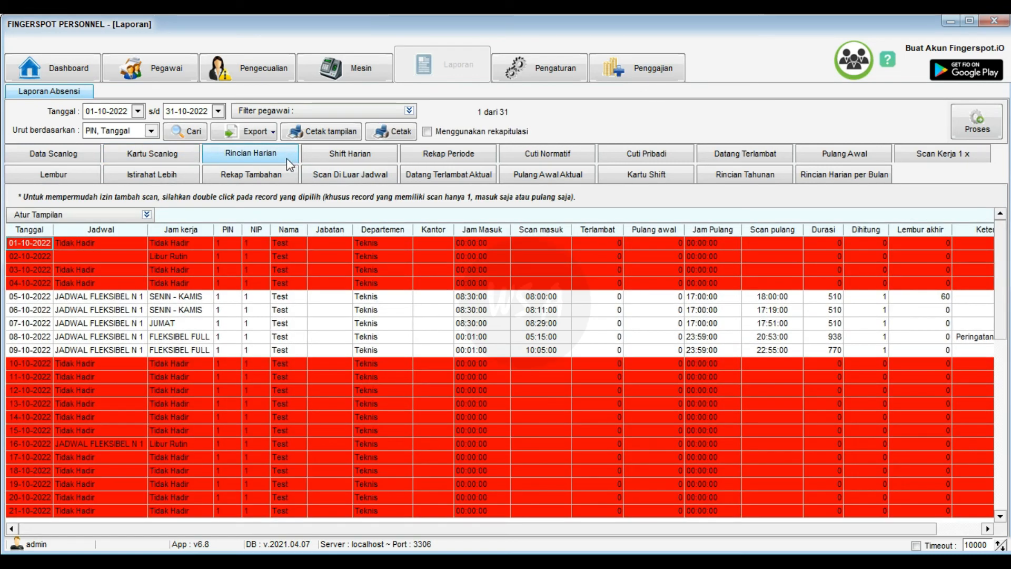
pyautogui.click(406, 138)
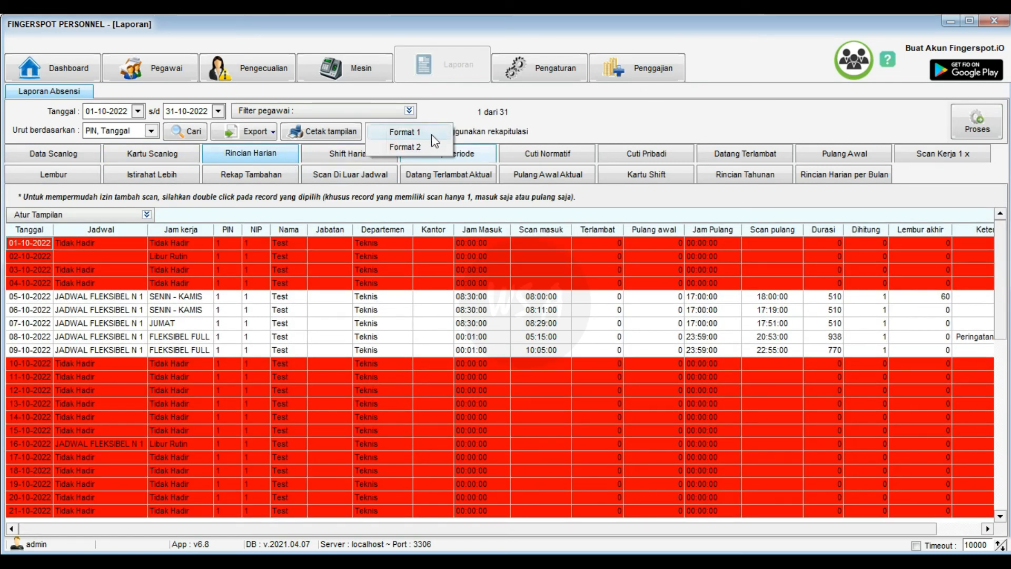
pyautogui.click(431, 134)
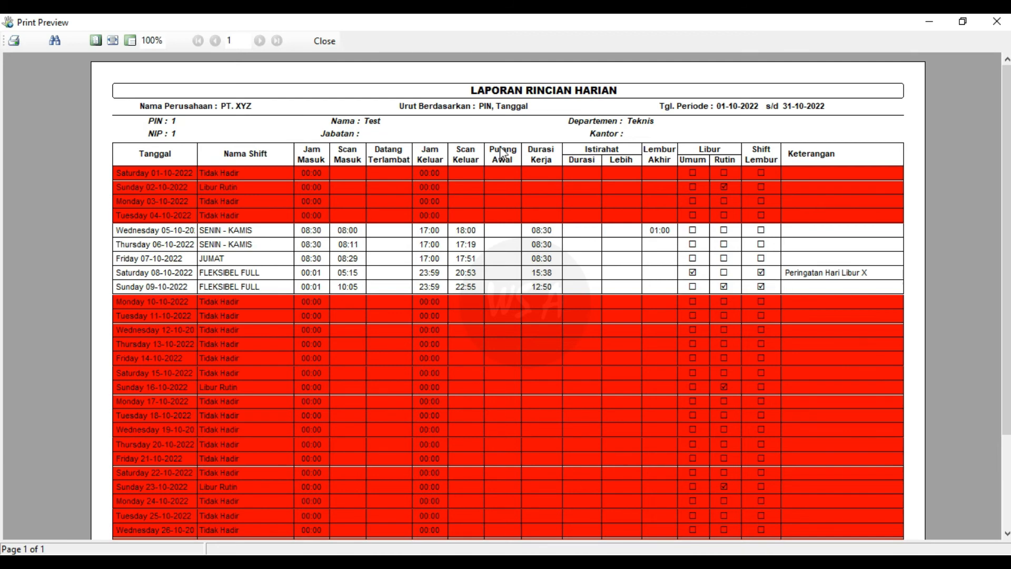
# - Close the print preview and switch to the Pegawai employee list
pyautogui.click(325, 40)
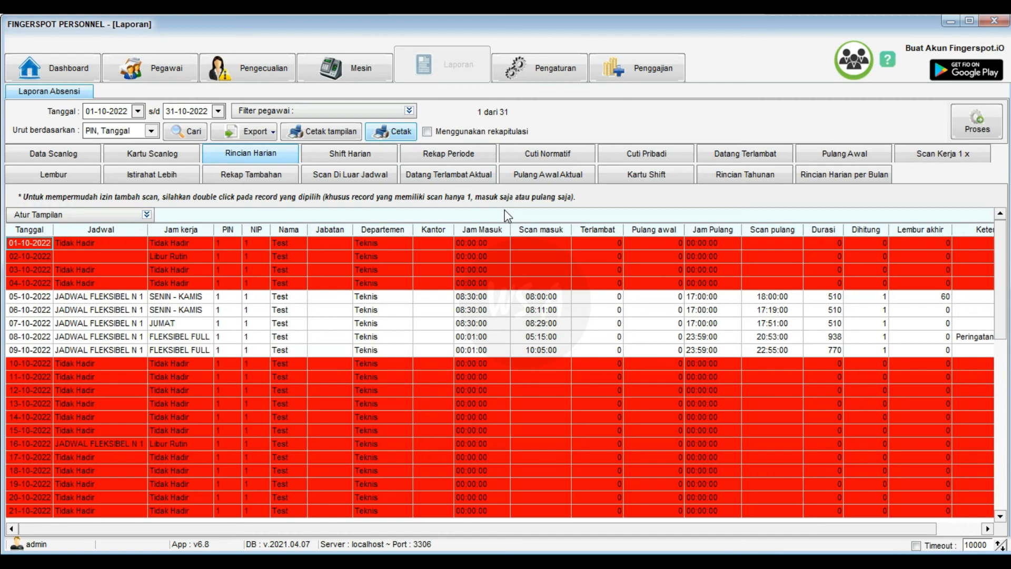
pyautogui.click(147, 79)
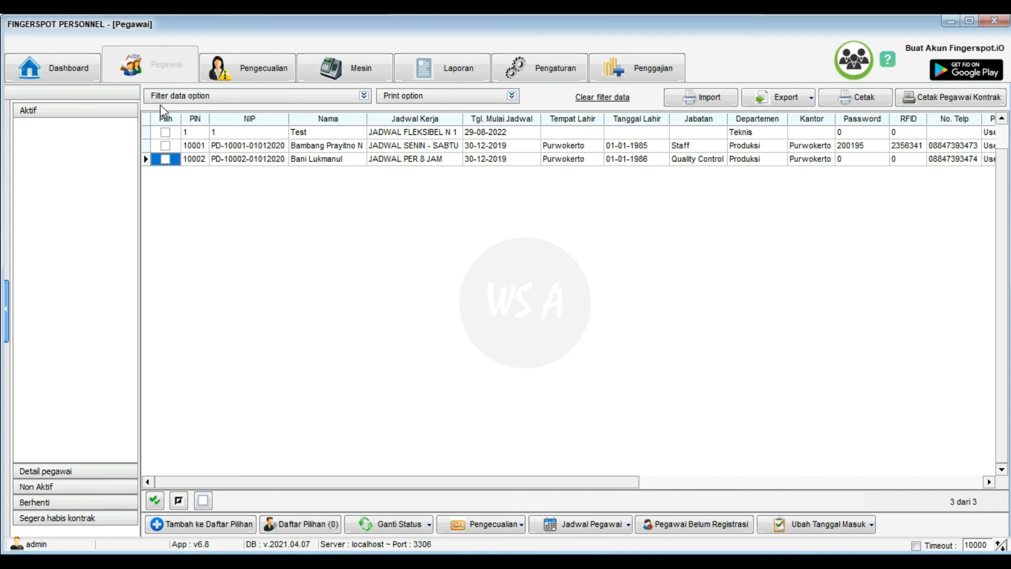
# - Open the Jadwal per Pegawai schedule for the single marked Test employee
pyautogui.click(166, 132)
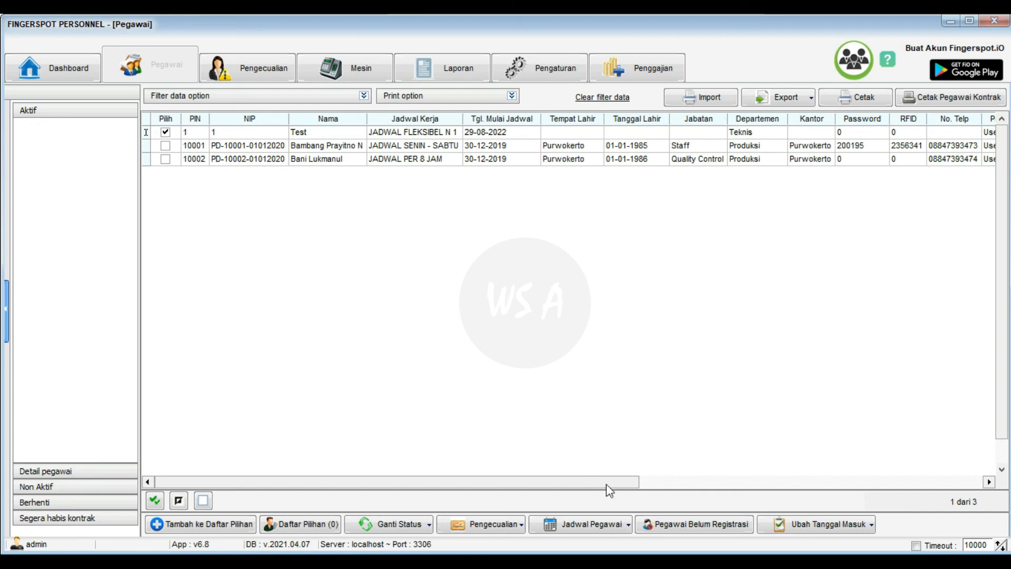
pyautogui.click(612, 525)
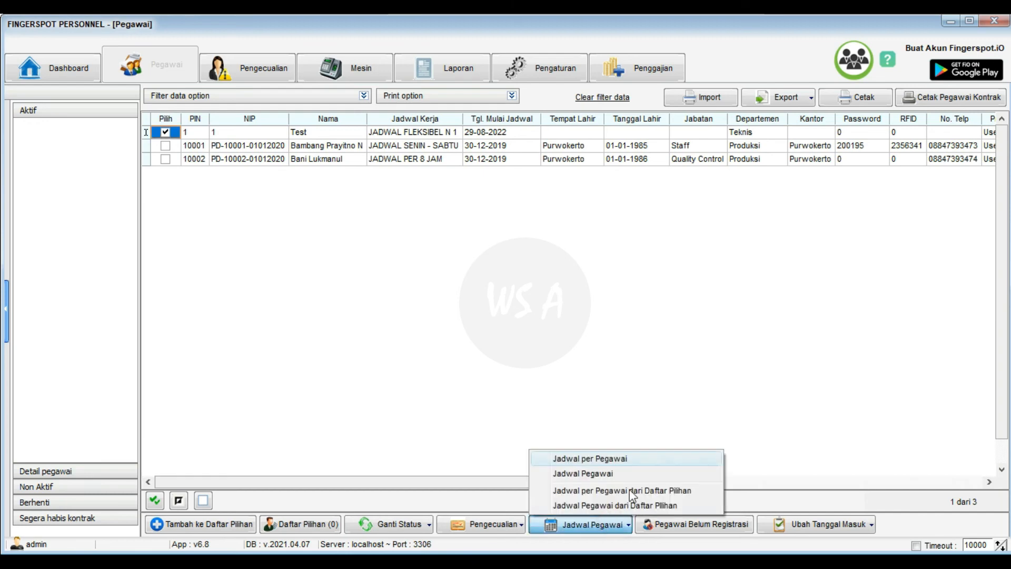
pyautogui.click(639, 459)
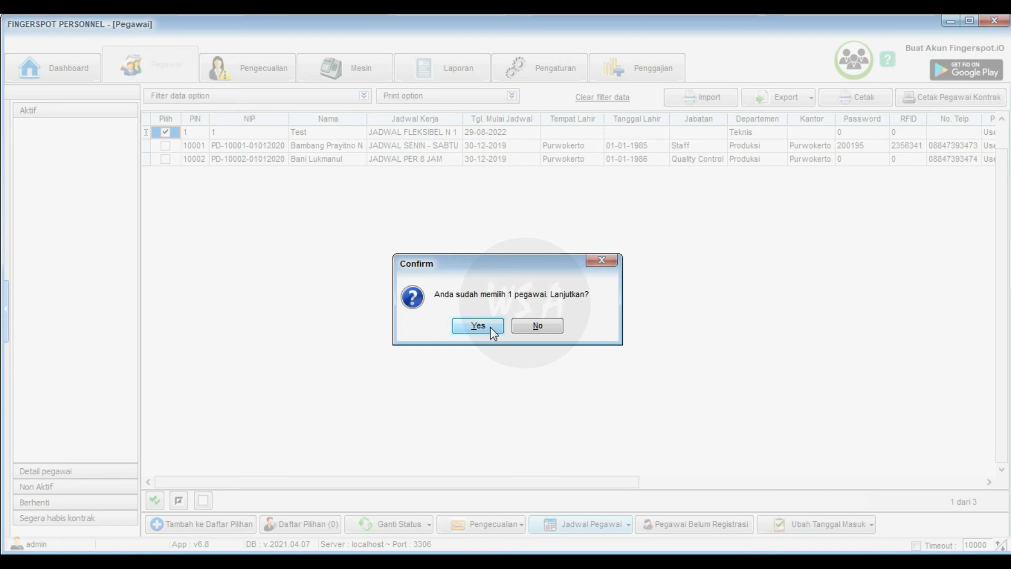
pyautogui.click(491, 327)
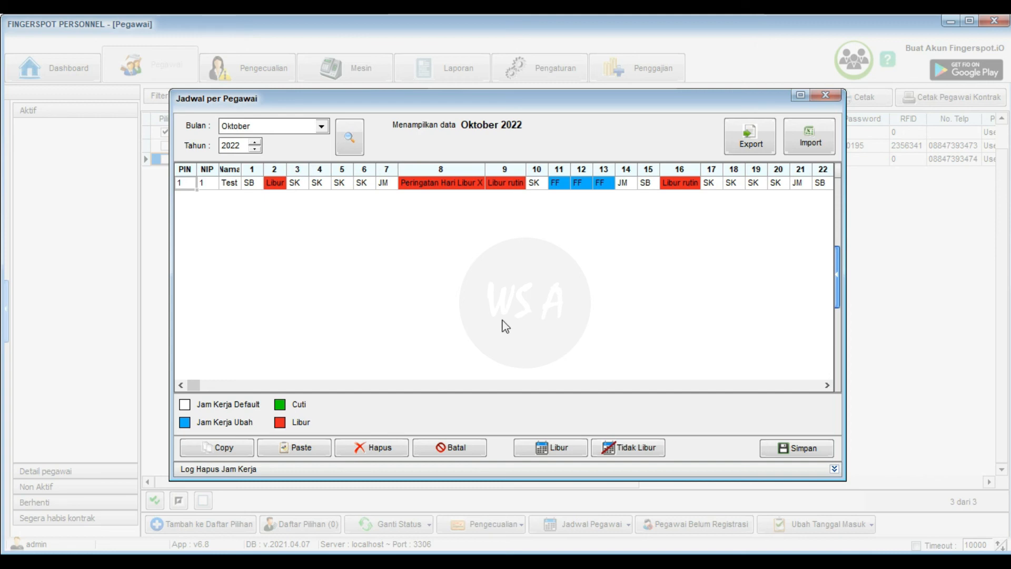
# - Replace day 16's Libur rutin with the FLEKSIBEL P1 shift, save, and close the schedule
pyautogui.click(678, 183)
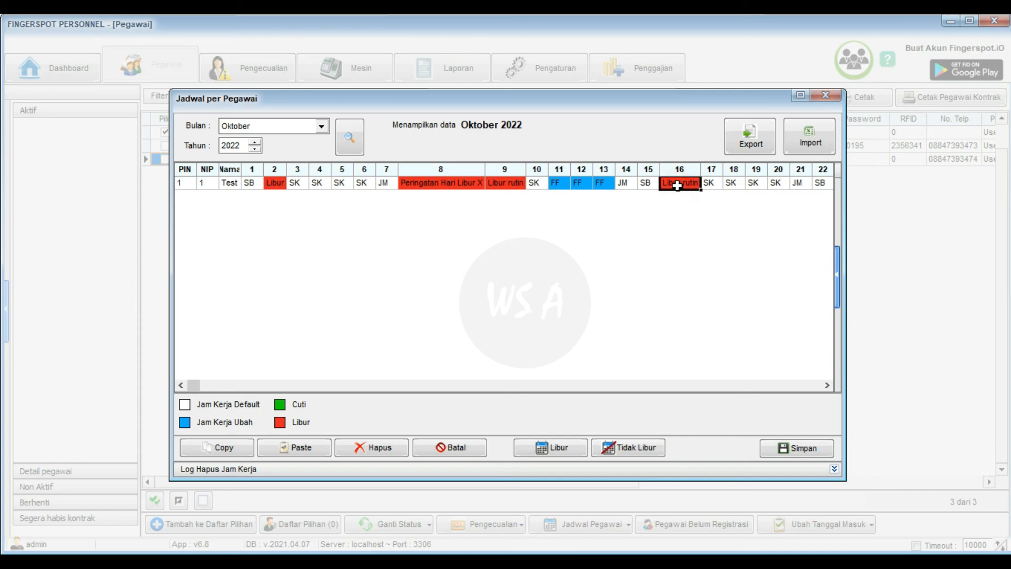
pyautogui.click(836, 276)
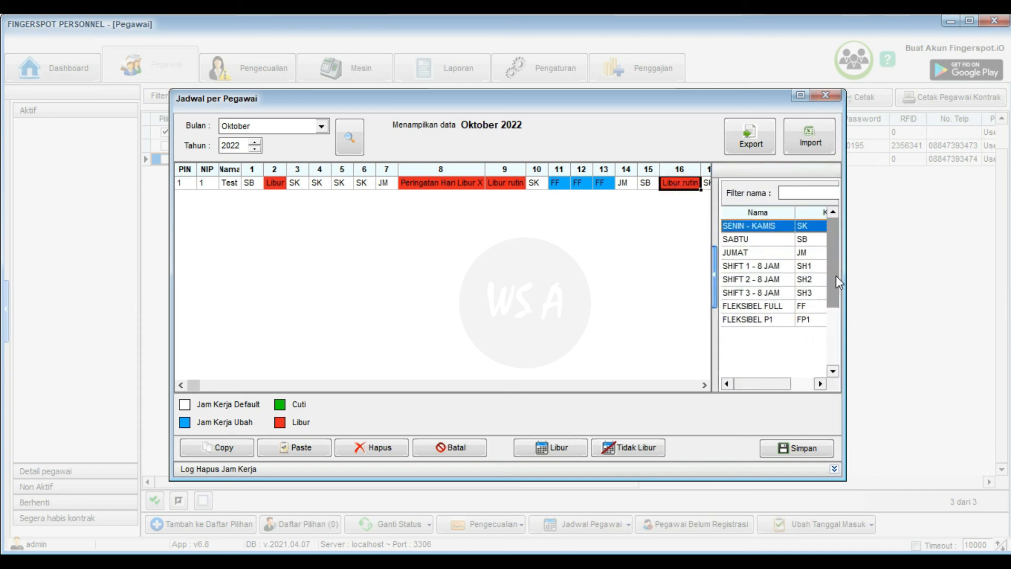
pyautogui.click(728, 322)
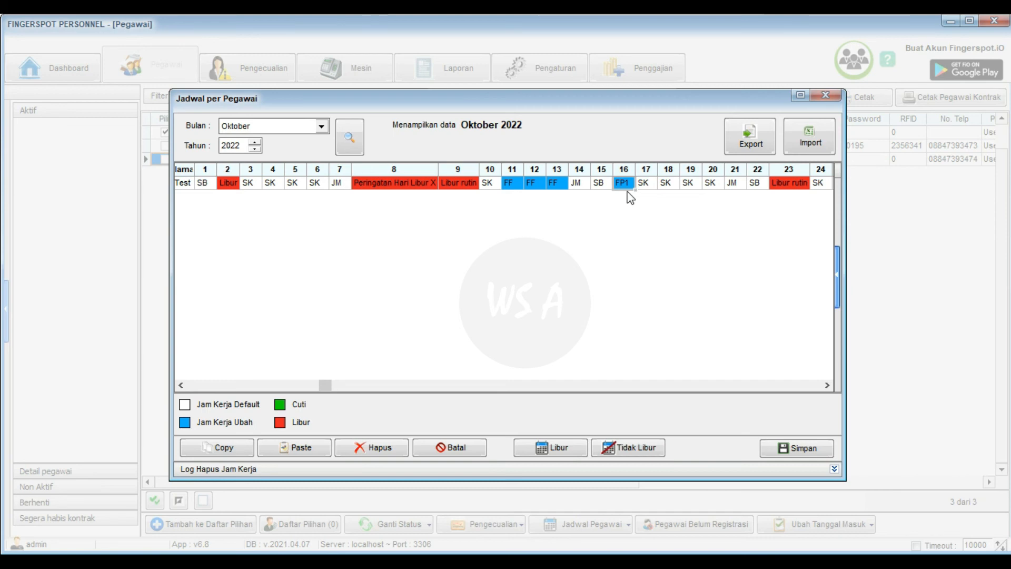
pyautogui.click(818, 451)
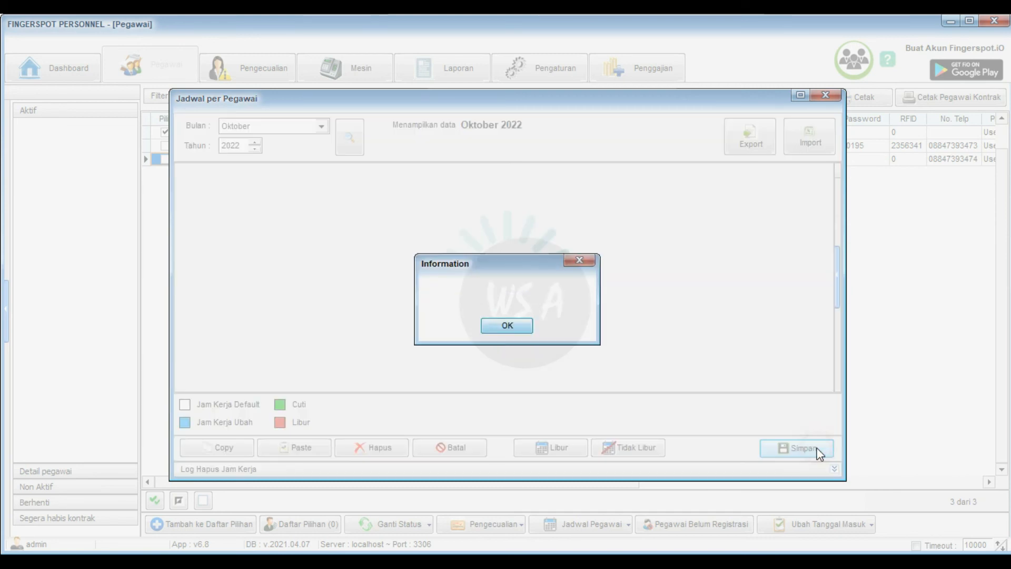
pyautogui.click(529, 328)
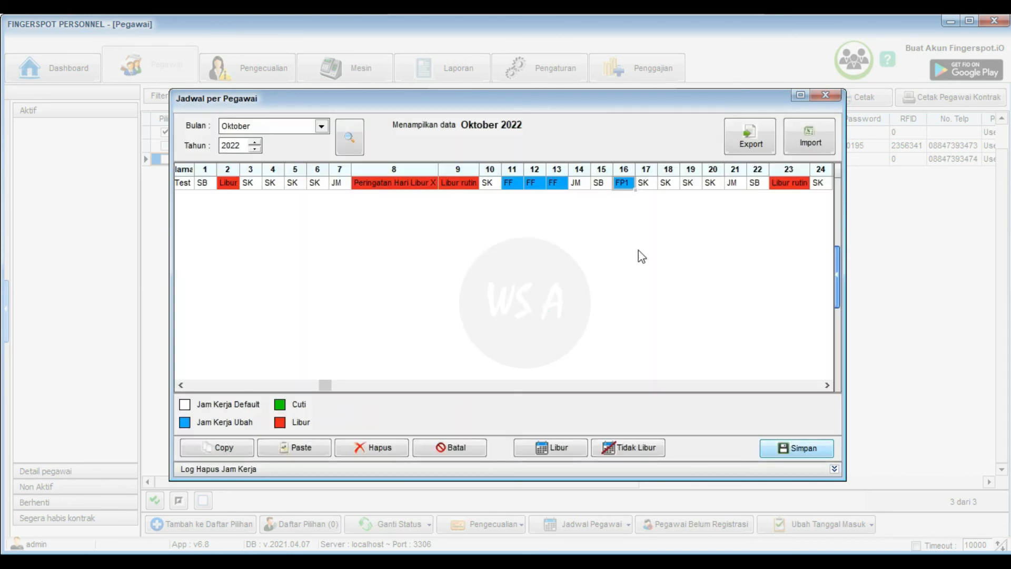
pyautogui.click(825, 96)
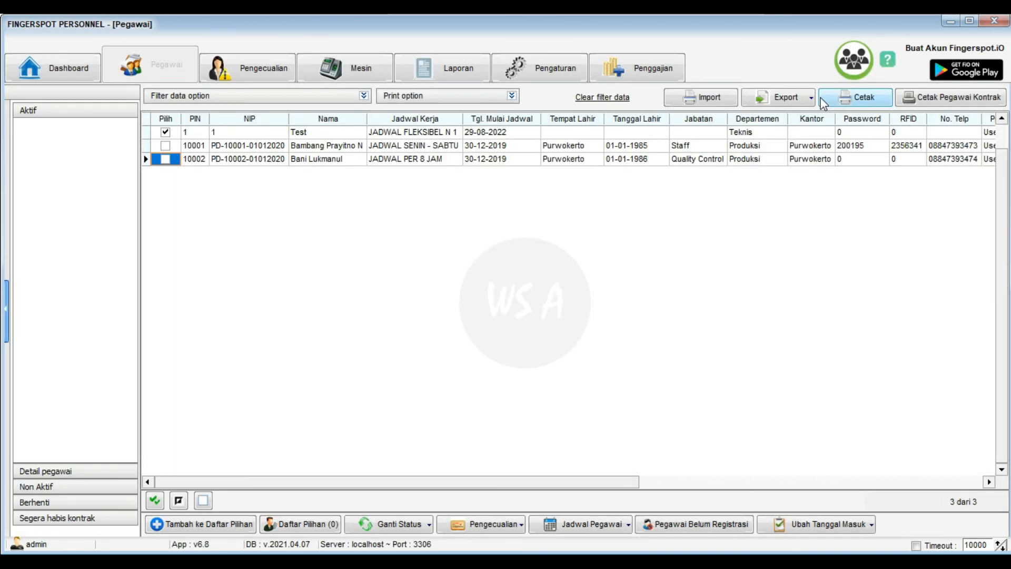
# - In Laporan, set start date 01-10-2022, filter to Teknis, and process attendance through 19-10-2022
pyautogui.click(458, 76)
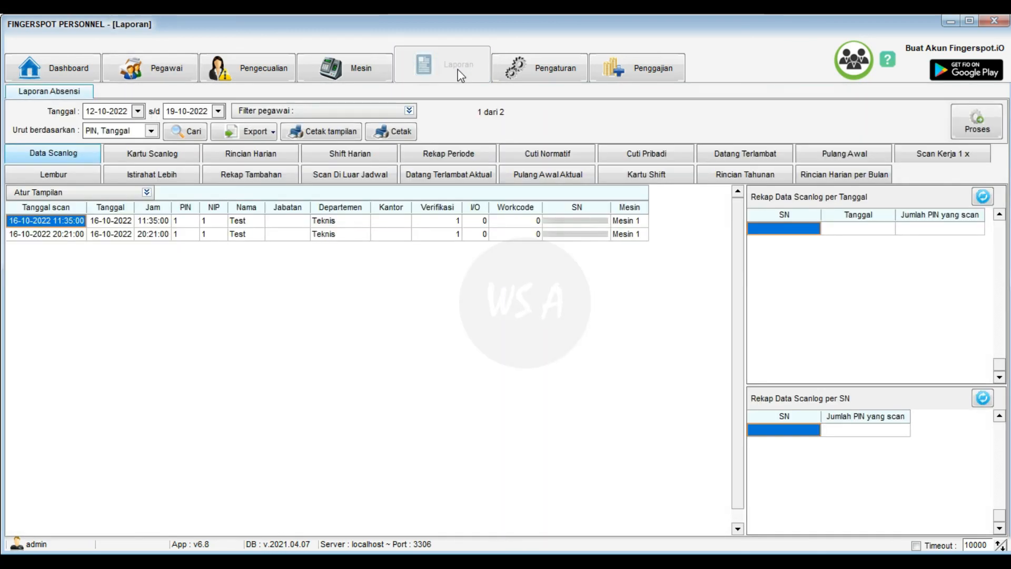
pyautogui.click(138, 111)
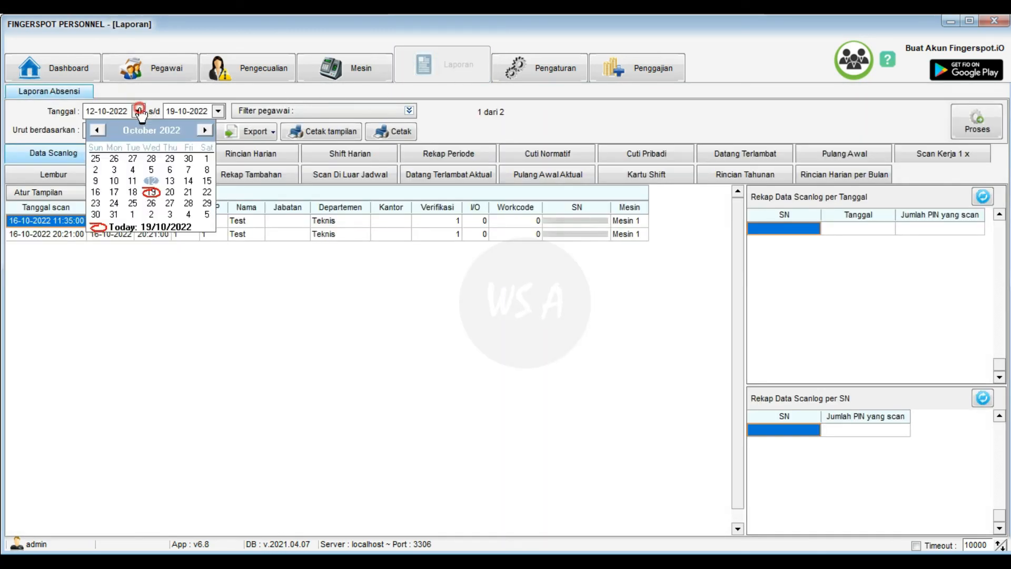
pyautogui.click(206, 158)
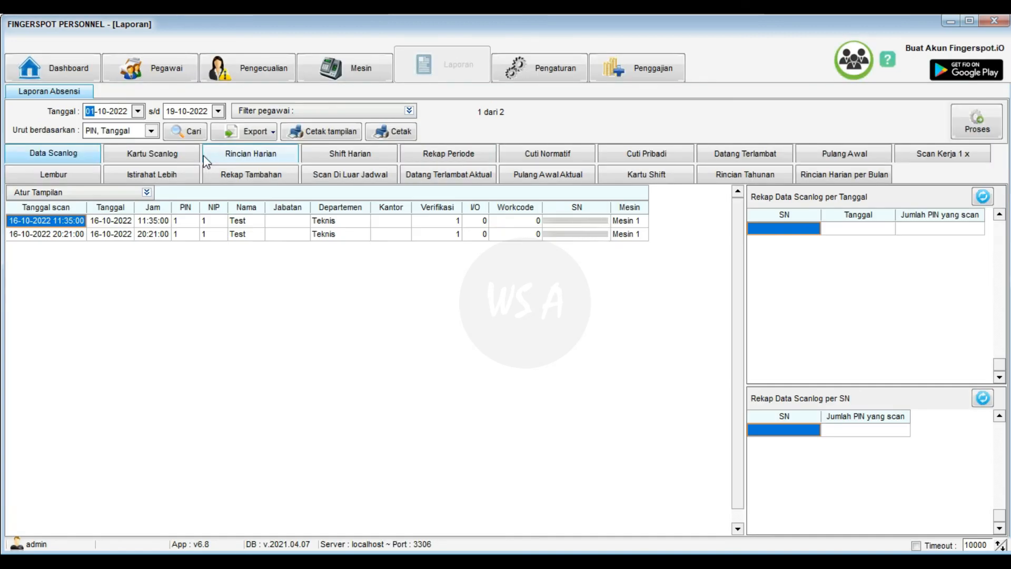
pyautogui.click(409, 110)
pyautogui.click(404, 203)
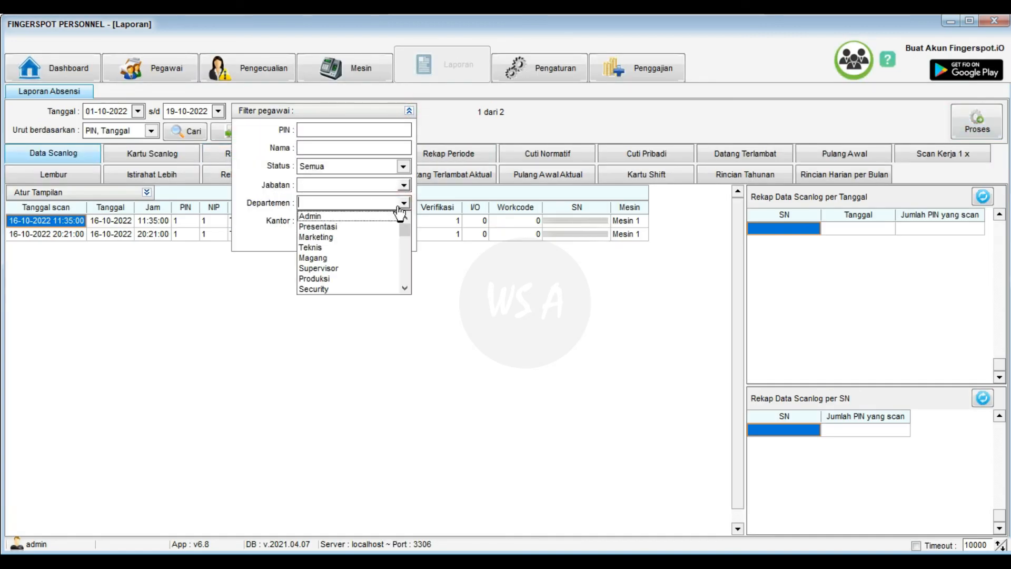
pyautogui.click(322, 252)
pyautogui.click(409, 111)
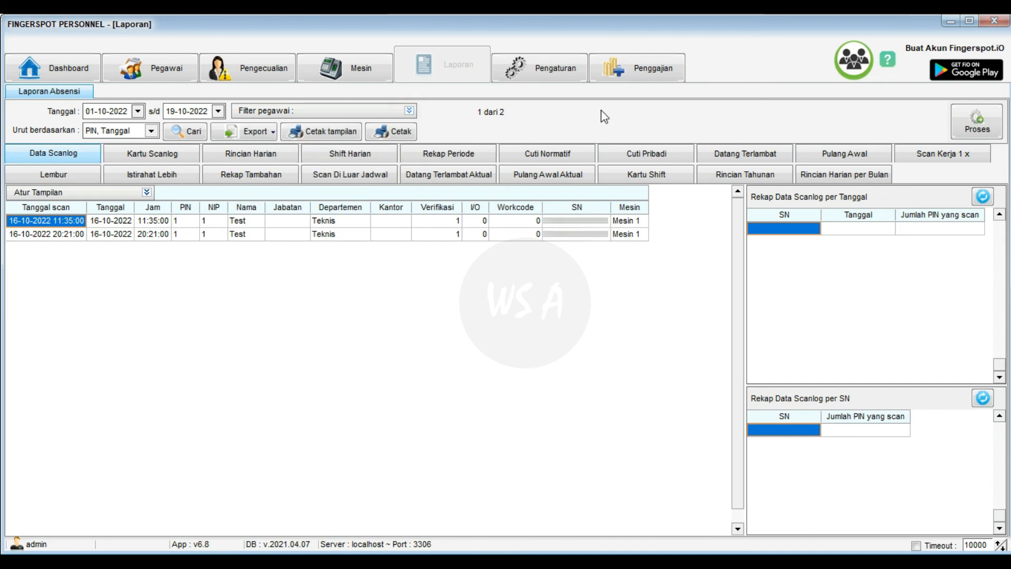
pyautogui.click(972, 140)
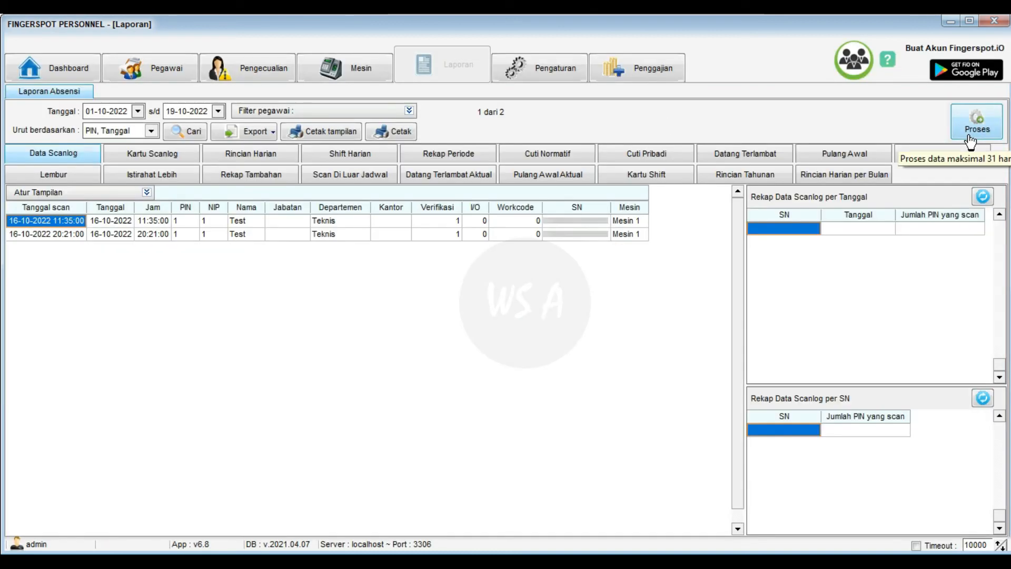
# - Preview the Rincian Harian report for 01–19 October 2022 in Format 1, then close the preview
pyautogui.click(296, 157)
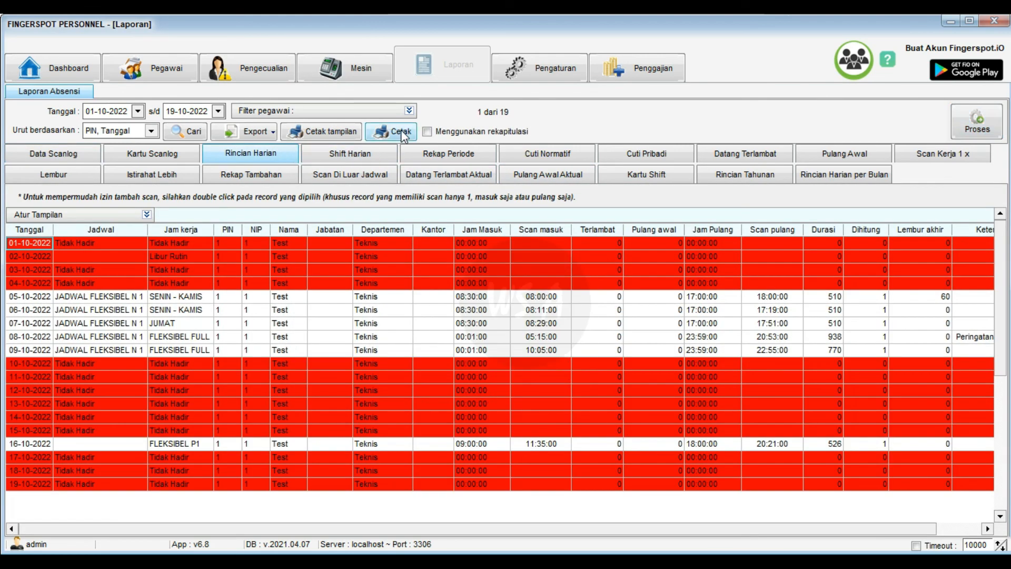
pyautogui.click(406, 138)
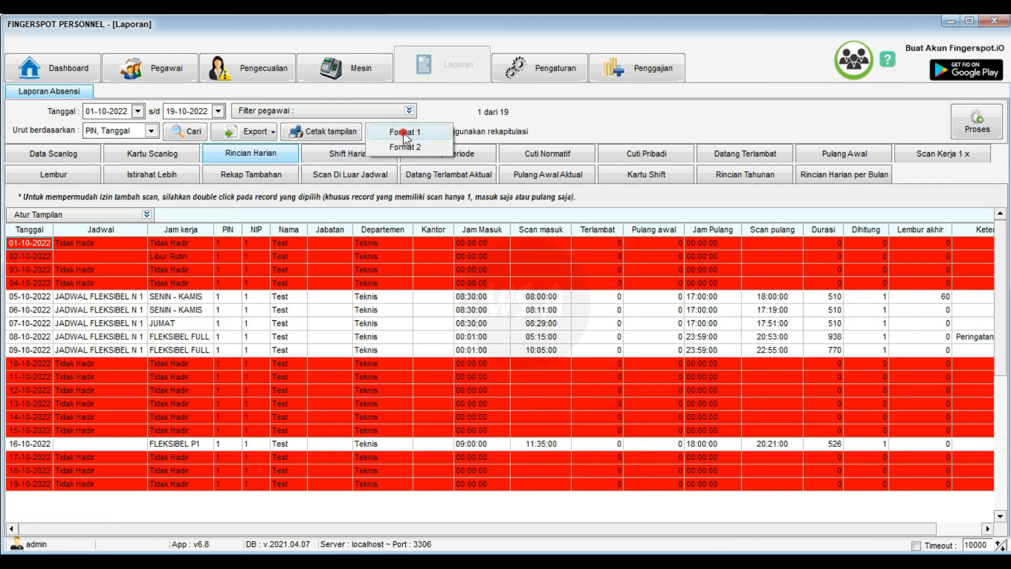
pyautogui.click(404, 133)
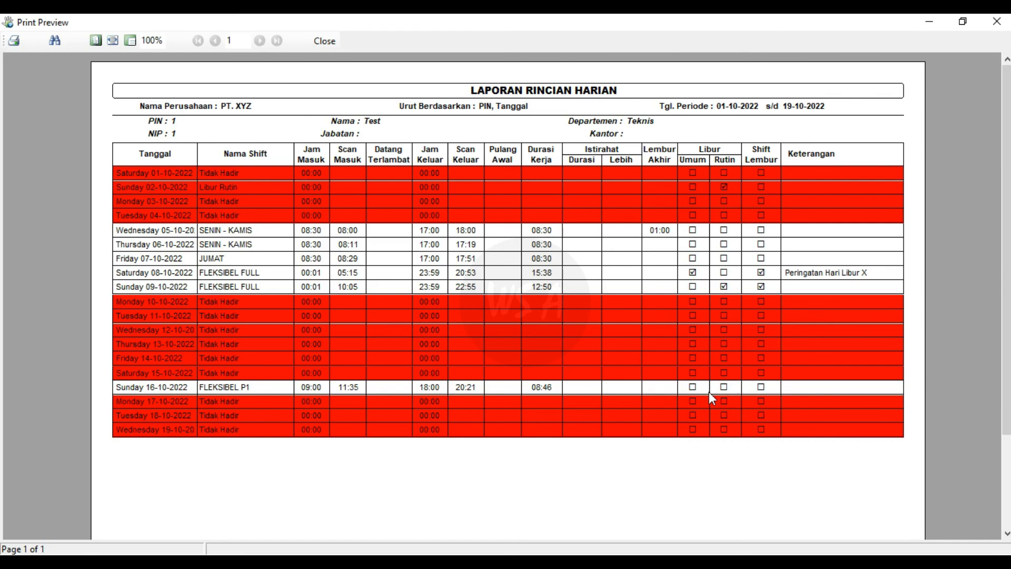
pyautogui.click(325, 40)
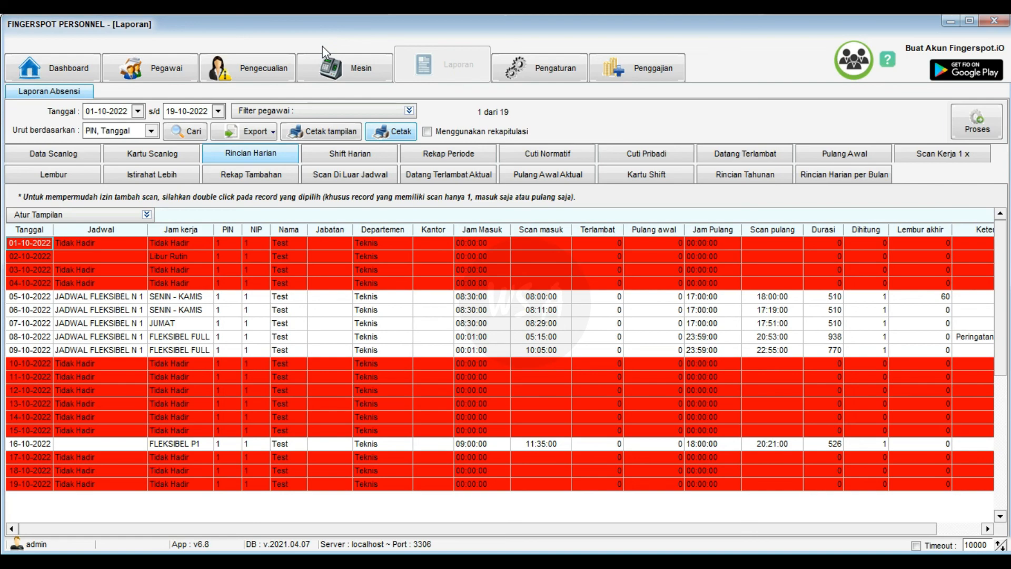
# - Reprocess attendance, then preview the daily detail report in Format 1 and close the preview
pyautogui.click(982, 138)
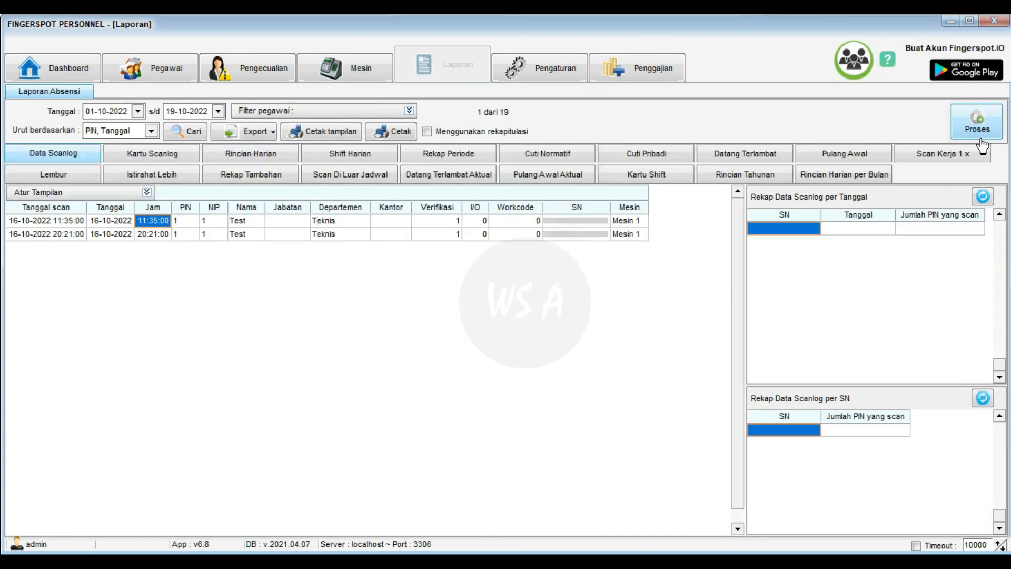
pyautogui.click(285, 154)
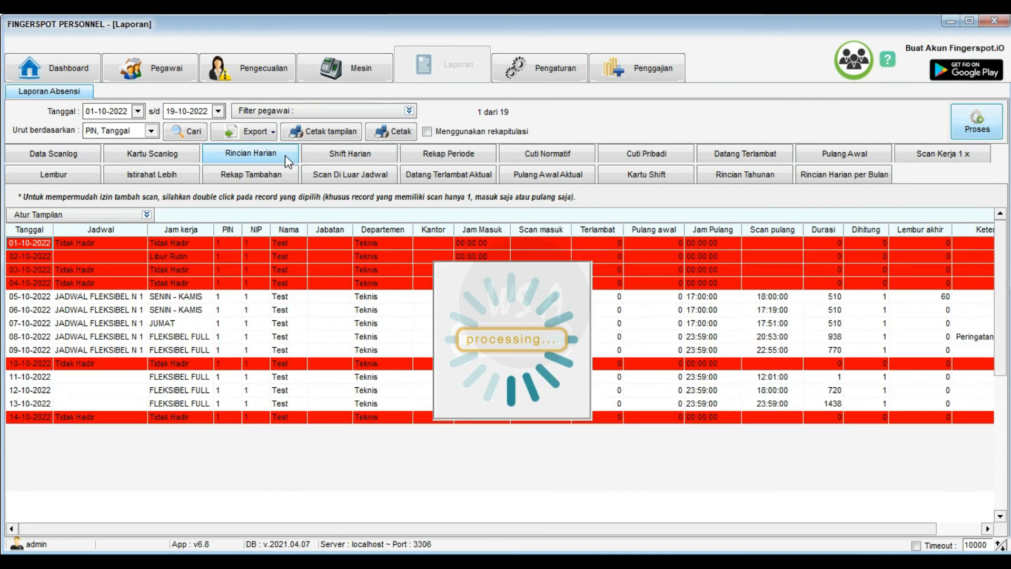
pyautogui.click(396, 133)
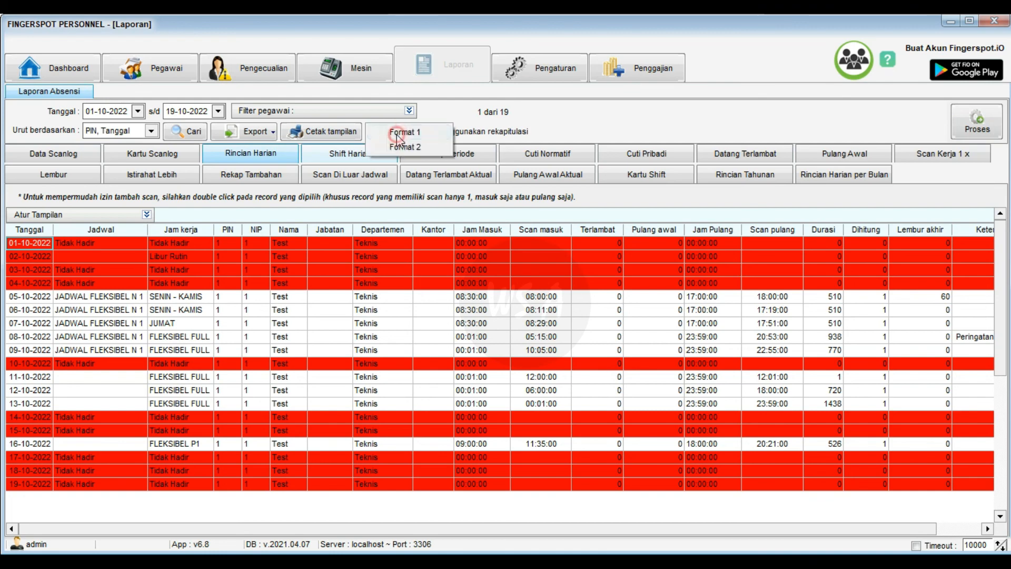
pyautogui.click(429, 132)
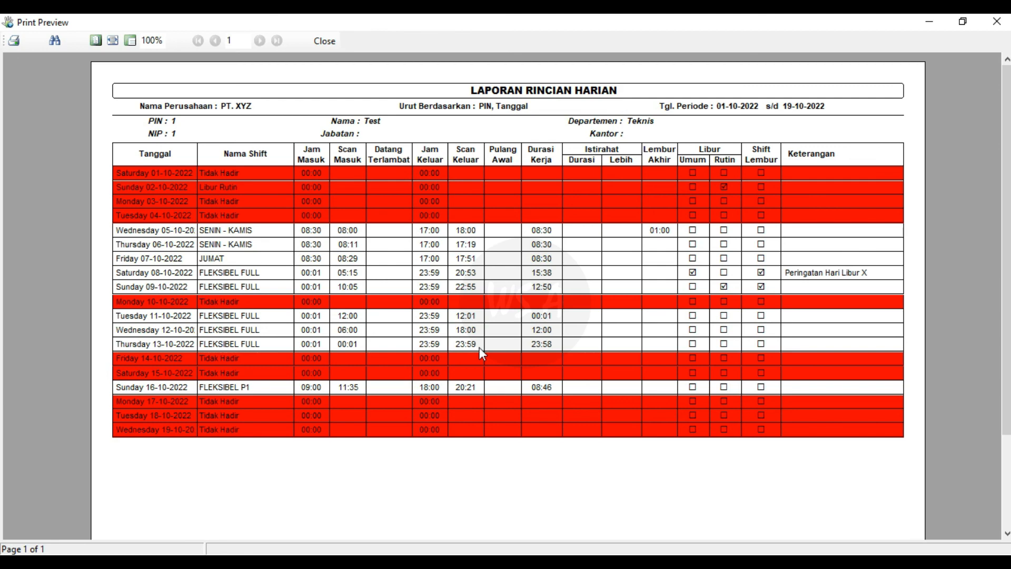
pyautogui.click(327, 42)
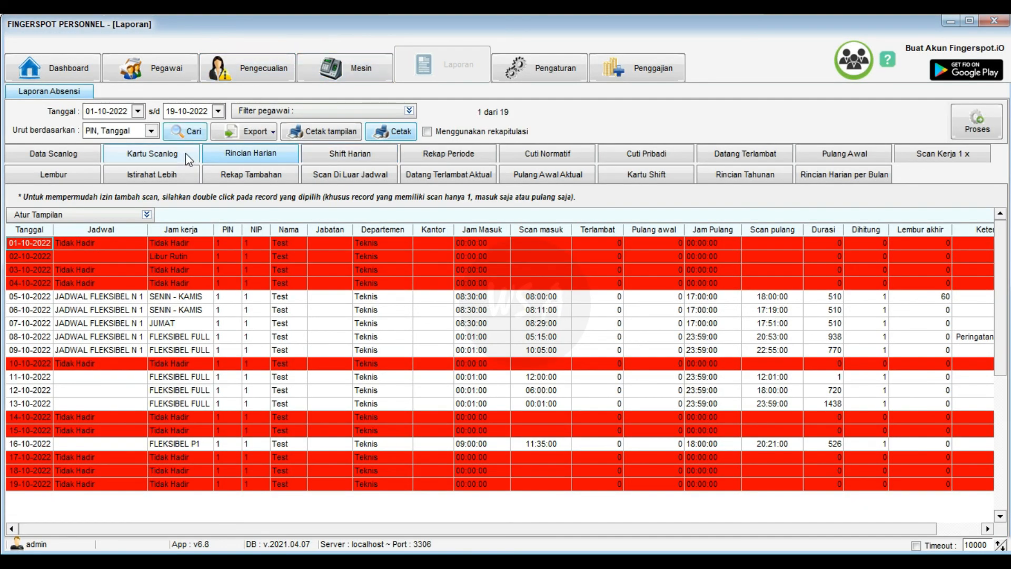
# - Review the Kartu Scanlog card, then minimize Fingerspot Personnel to the desktop
pyautogui.click(182, 154)
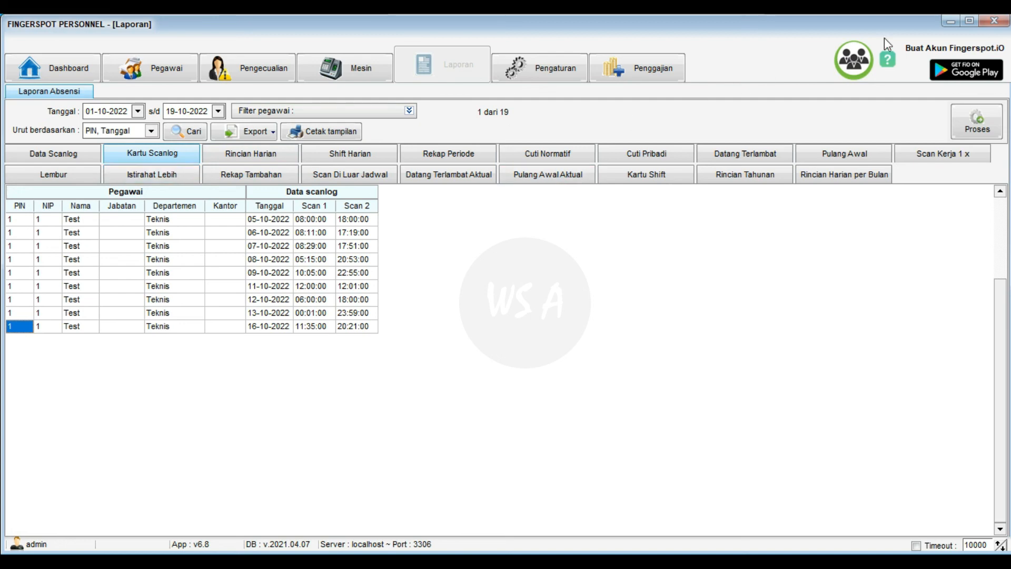
pyautogui.click(950, 23)
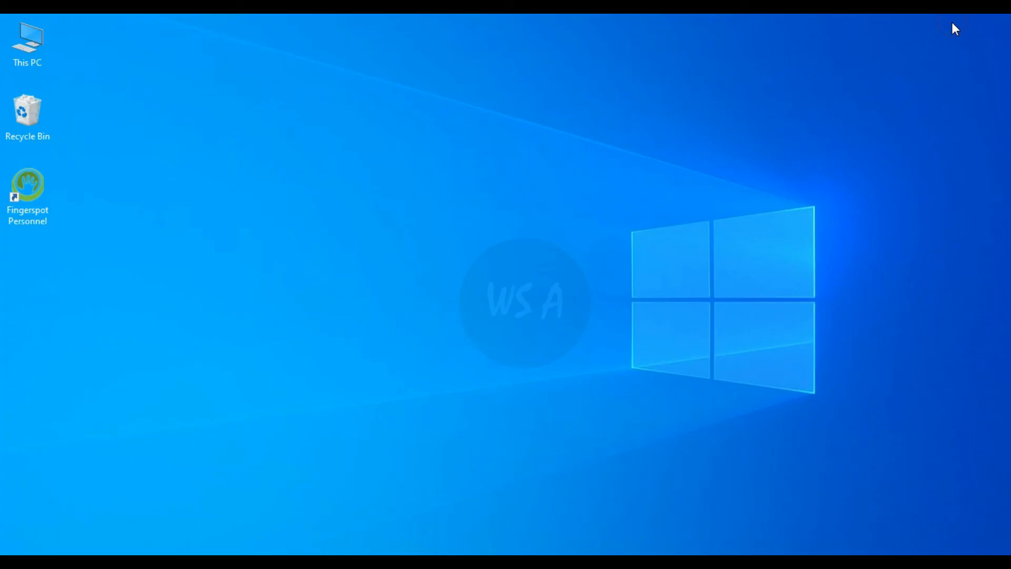